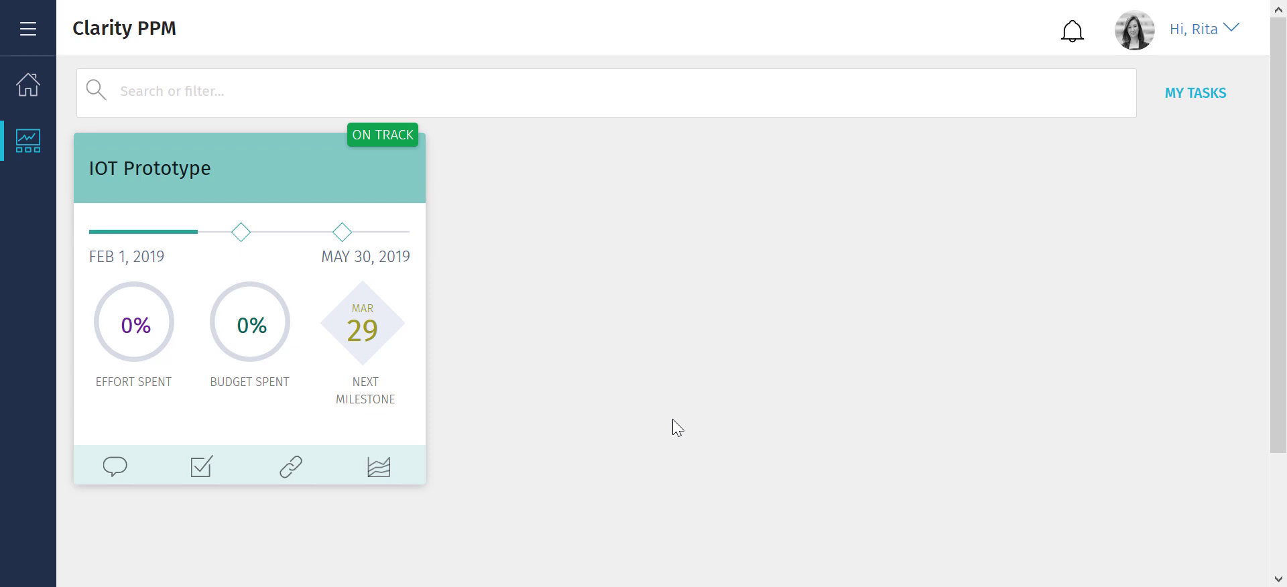
# Step: Open the IOT Prototype project and browse its Staff and Tasks tabs
pyautogui.click(209, 301)
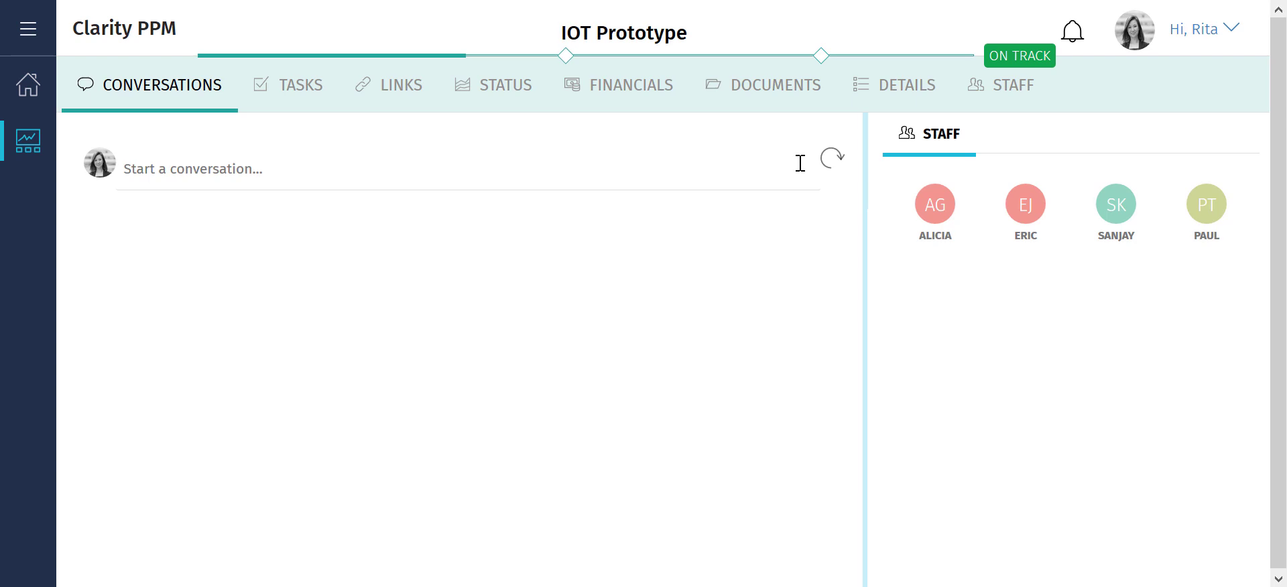
pyautogui.click(995, 88)
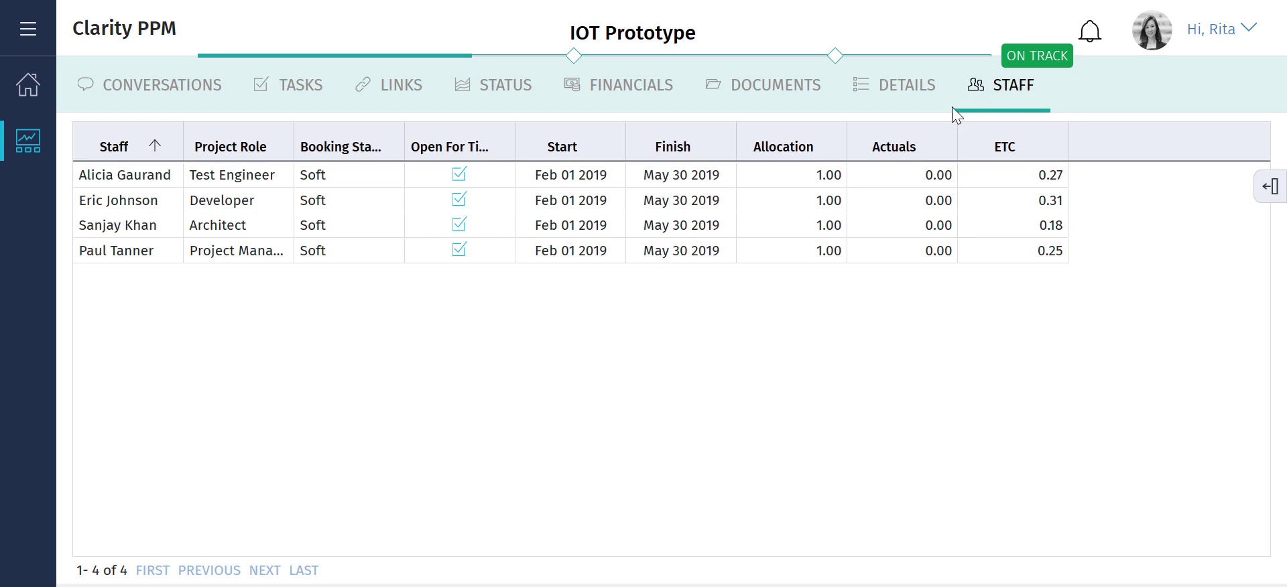
pyautogui.click(293, 87)
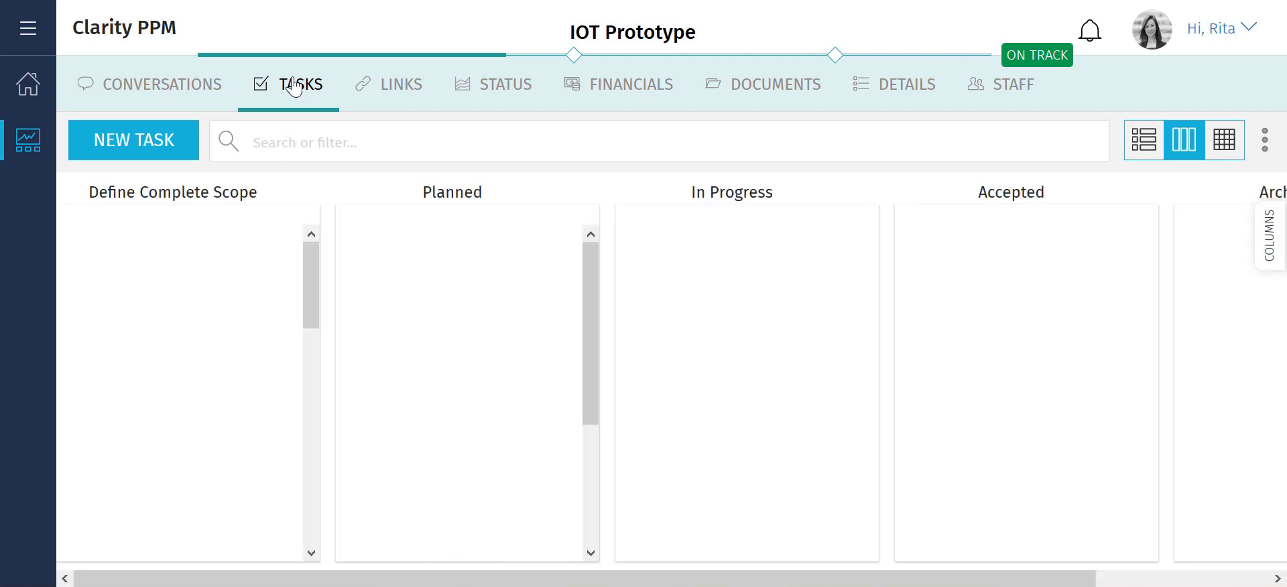
# Step: Check the Define Scope of Project task's staffing, then go to the project's Financials
pyautogui.moveTo(540, 279)
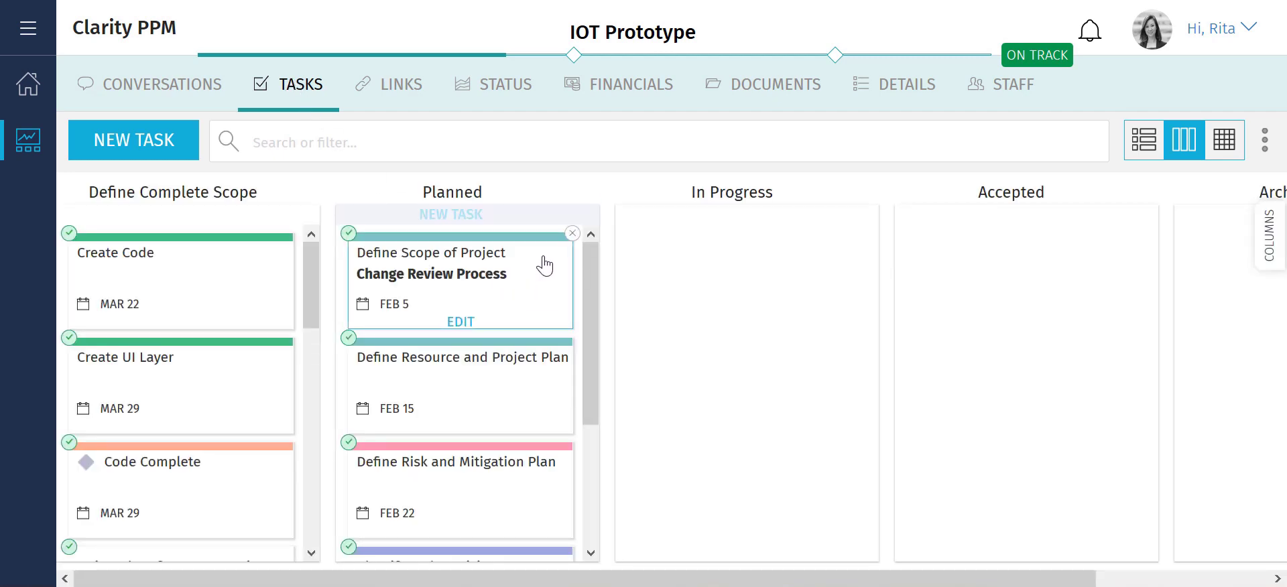
pyautogui.click(543, 265)
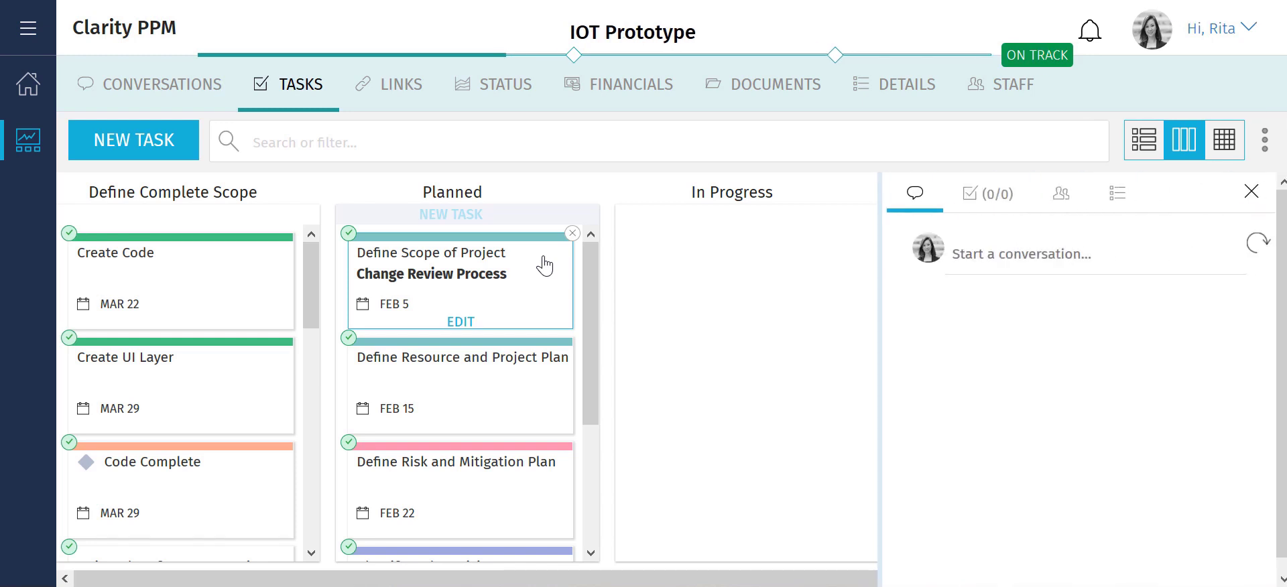
pyautogui.click(1060, 197)
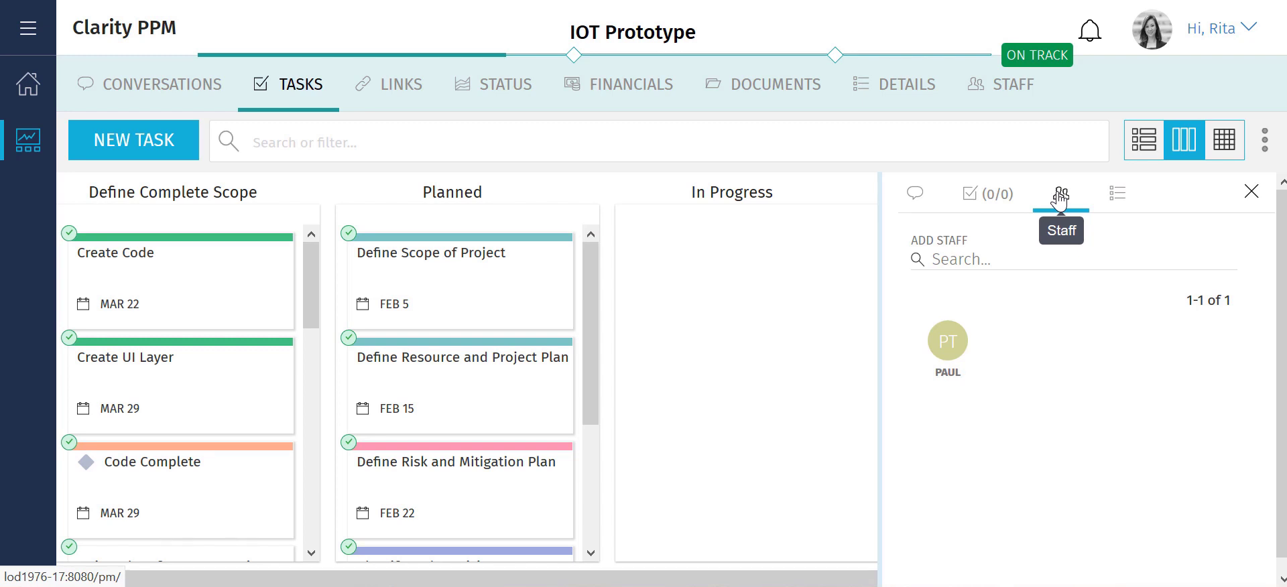
pyautogui.click(632, 105)
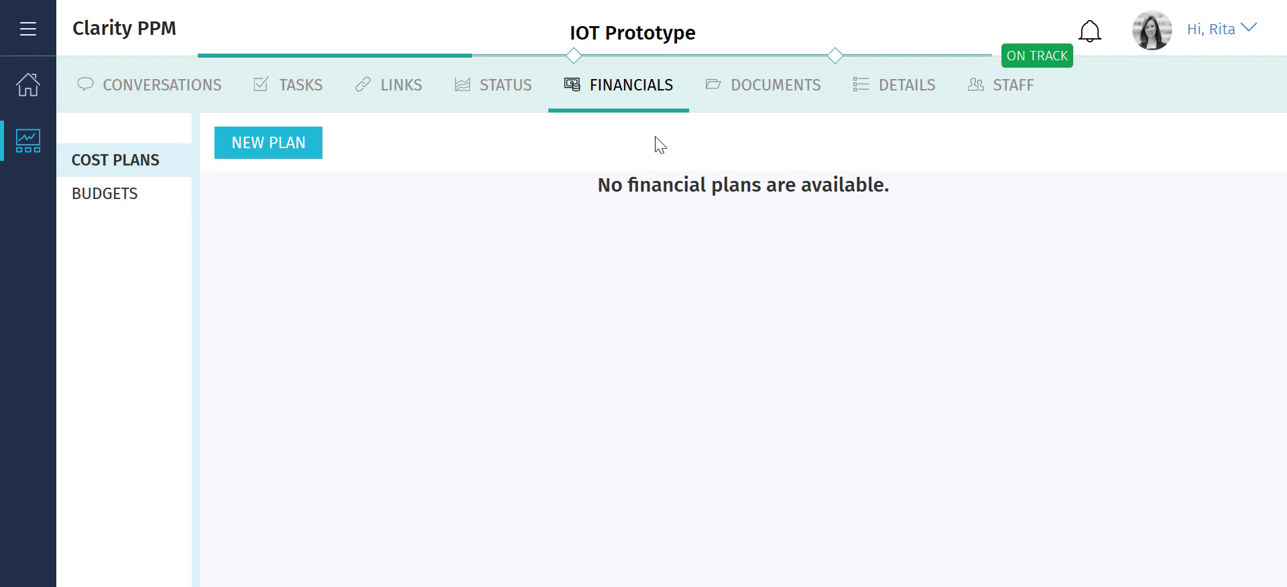
# Step: Create the cost plan 'Initial Cost Plan' with ID 10021, grouped by Resource
pyautogui.click(295, 147)
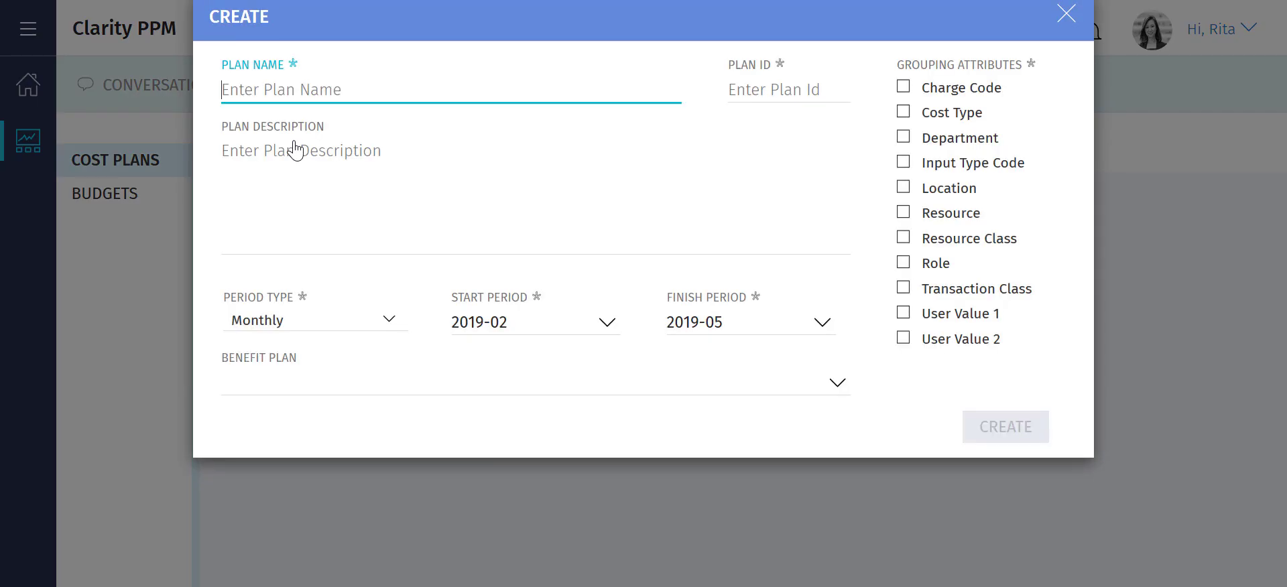
pyautogui.write('Initial C')
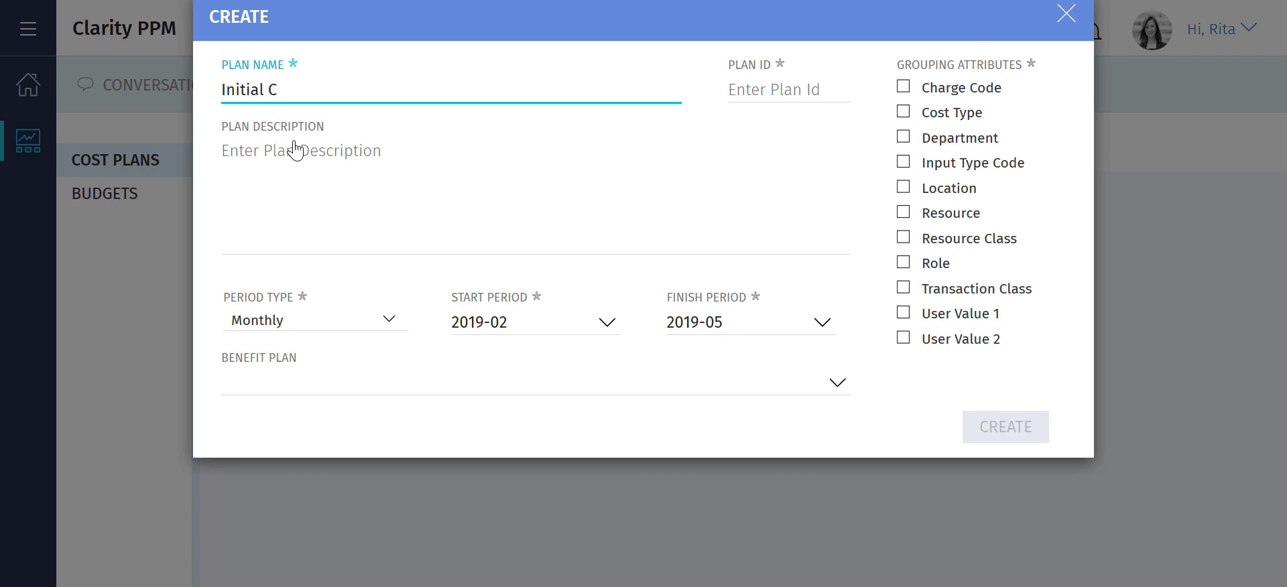
pyautogui.write('ost Plan')
pyautogui.click(754, 95)
pyautogui.write('10021')
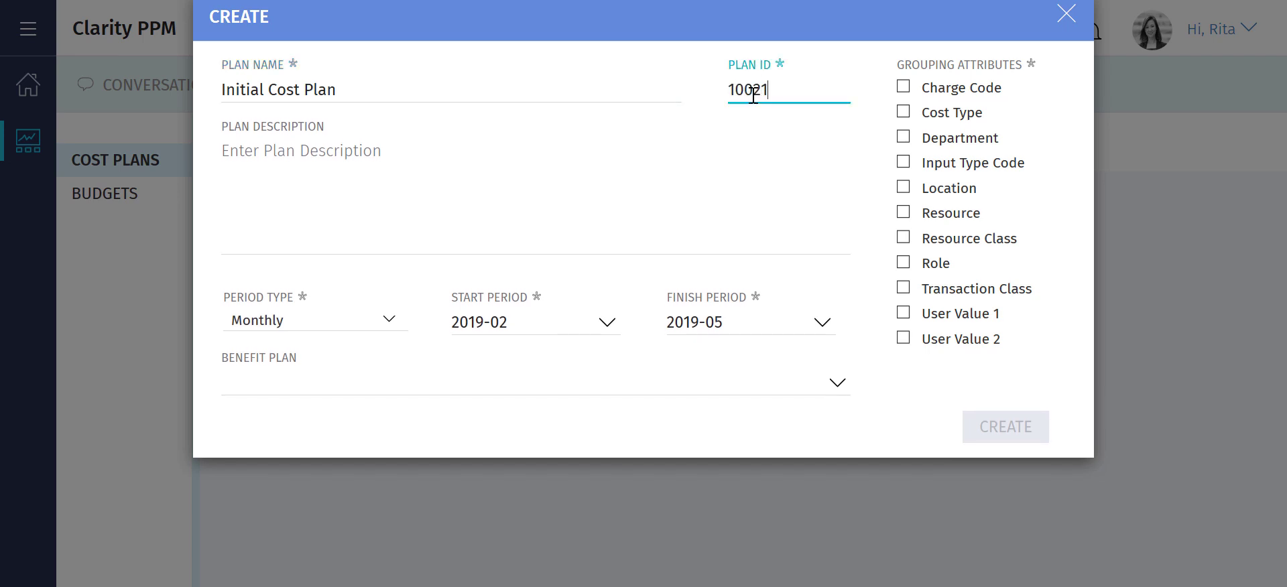
pyautogui.click(904, 216)
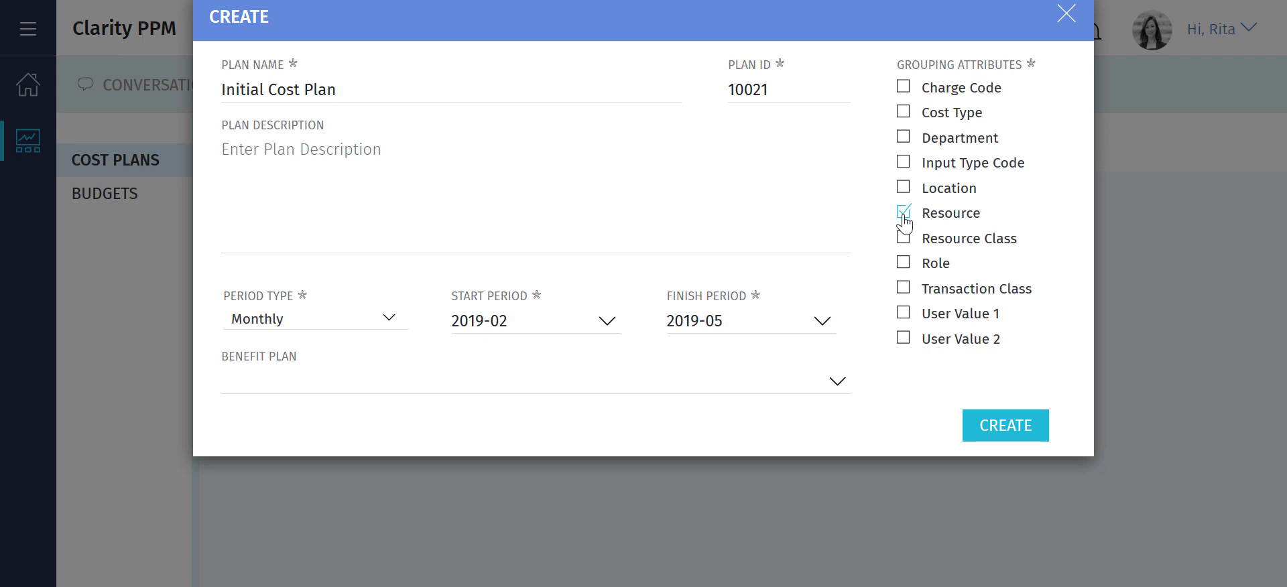
pyautogui.click(984, 427)
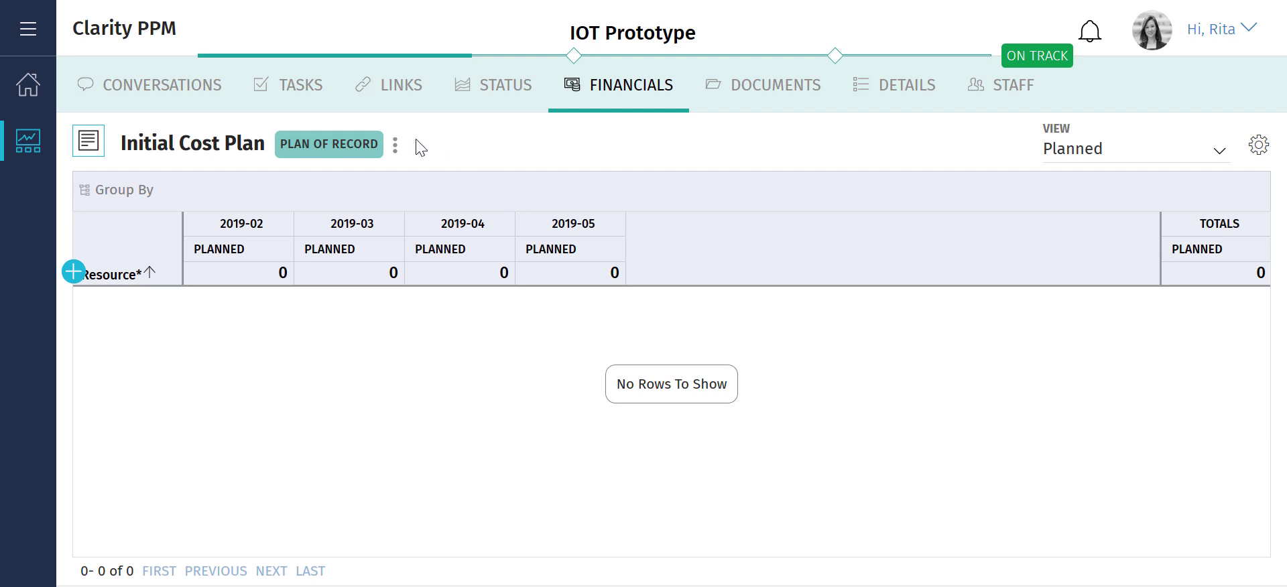
# Step: Populate the Initial Cost Plan from assignments, then briefly group rows by Resource and ungroup
pyautogui.click(396, 145)
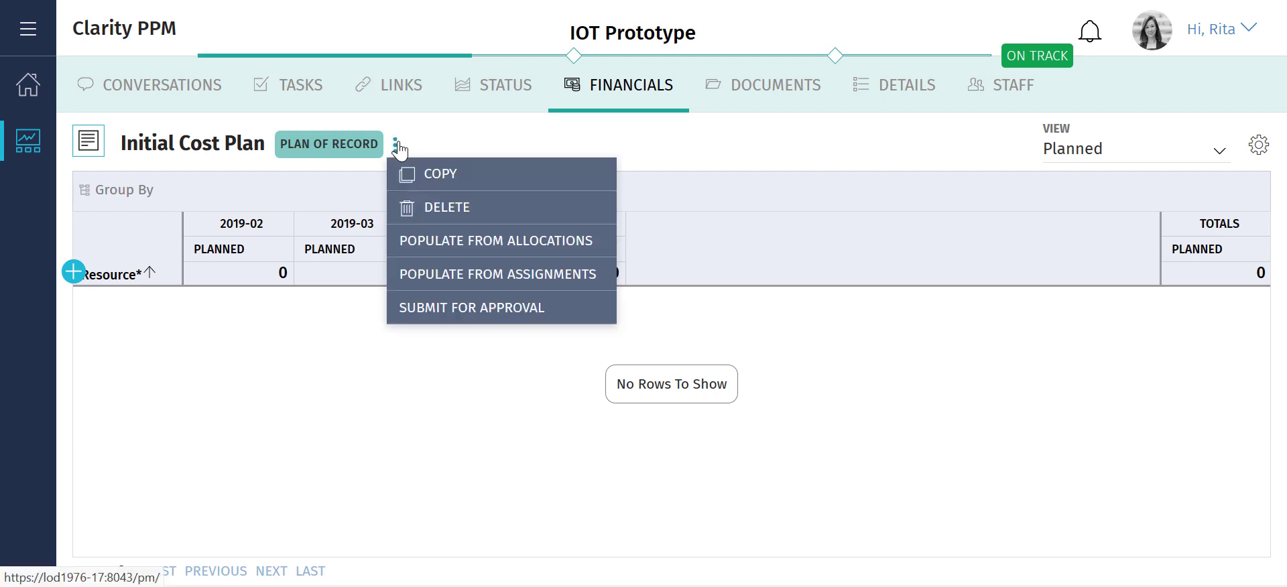
pyautogui.click(600, 280)
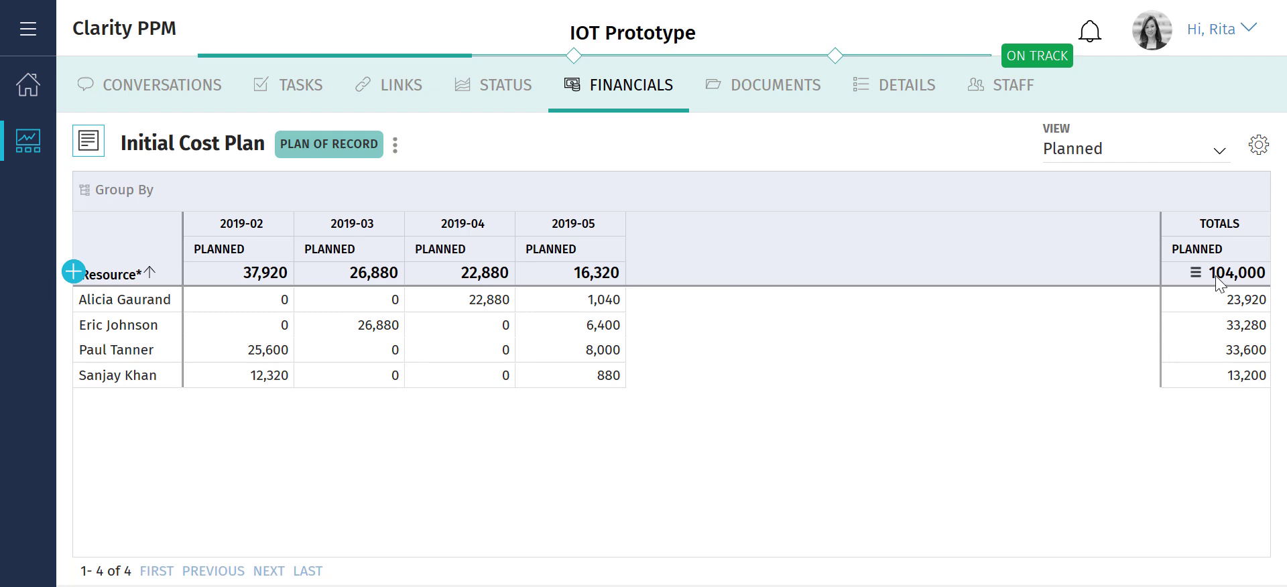
pyautogui.moveTo(116, 287)
pyautogui.moveTo(112, 276); pyautogui.dragTo(111, 192)
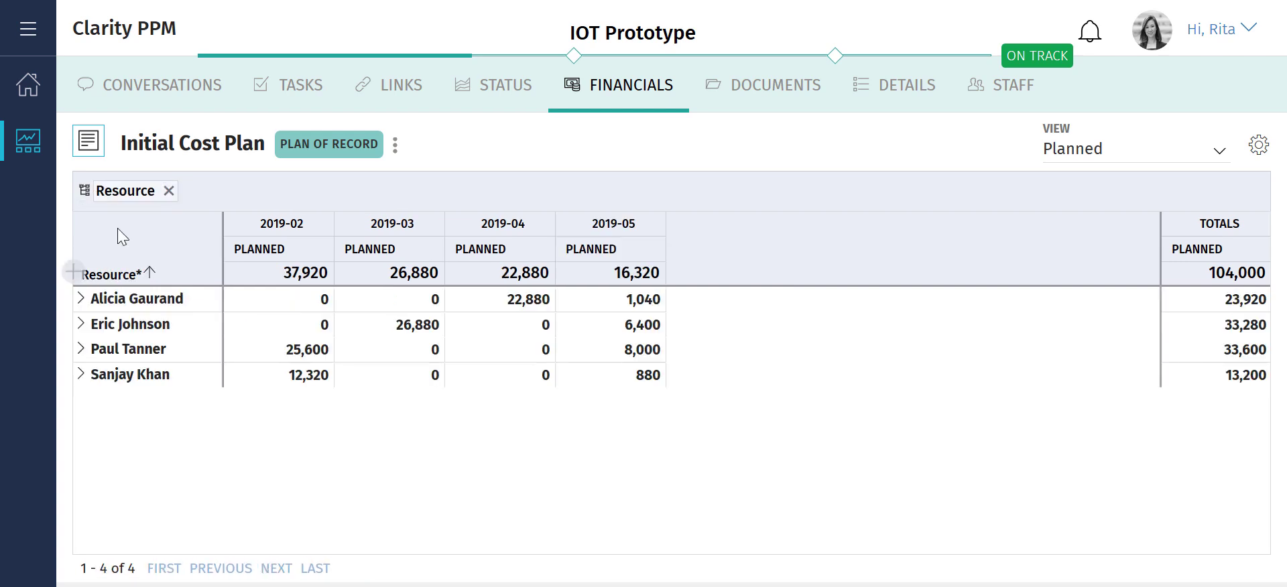
pyautogui.click(171, 191)
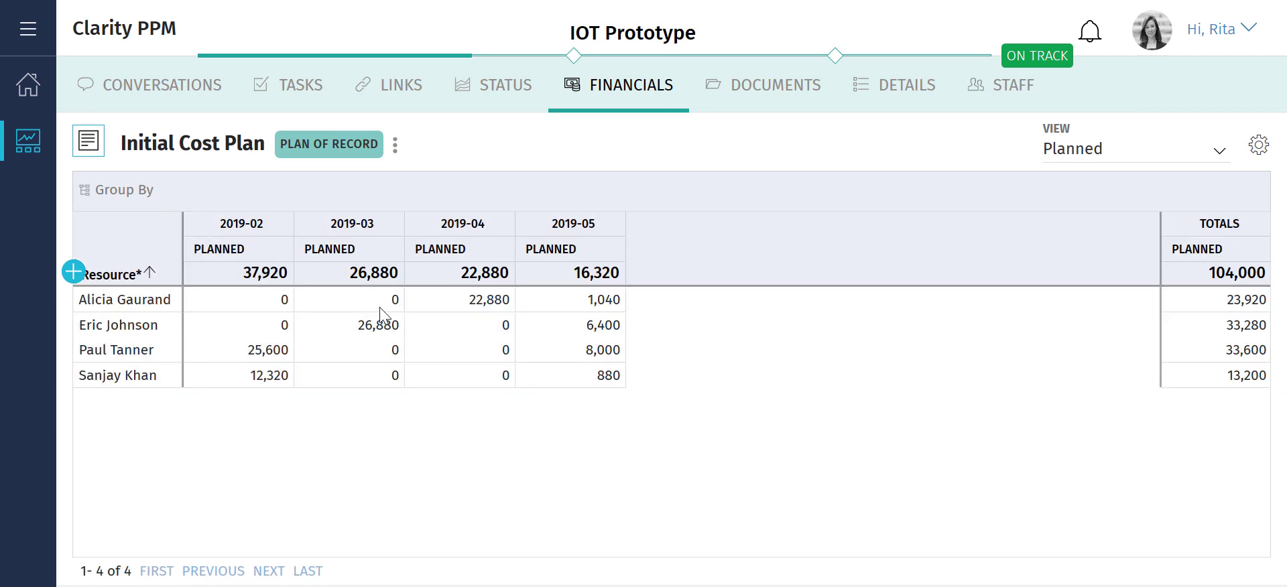
pyautogui.click(381, 313)
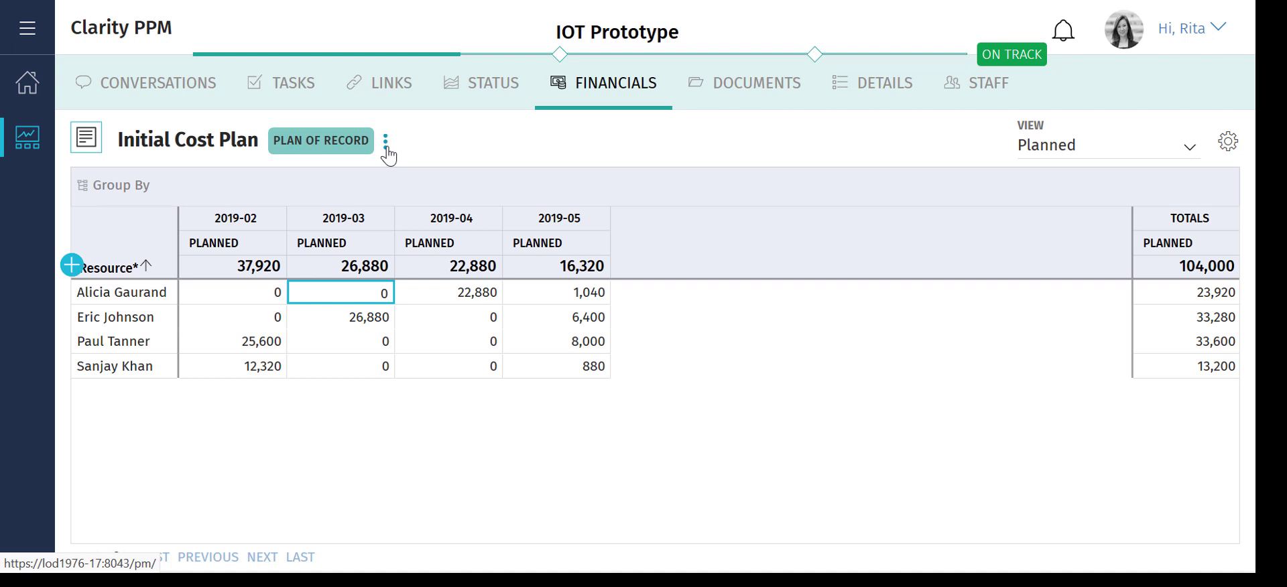
# Step: Submit the plan for approval as 'Budget for First Two Months', ID 12345, finish period 2019-03
pyautogui.click(386, 144)
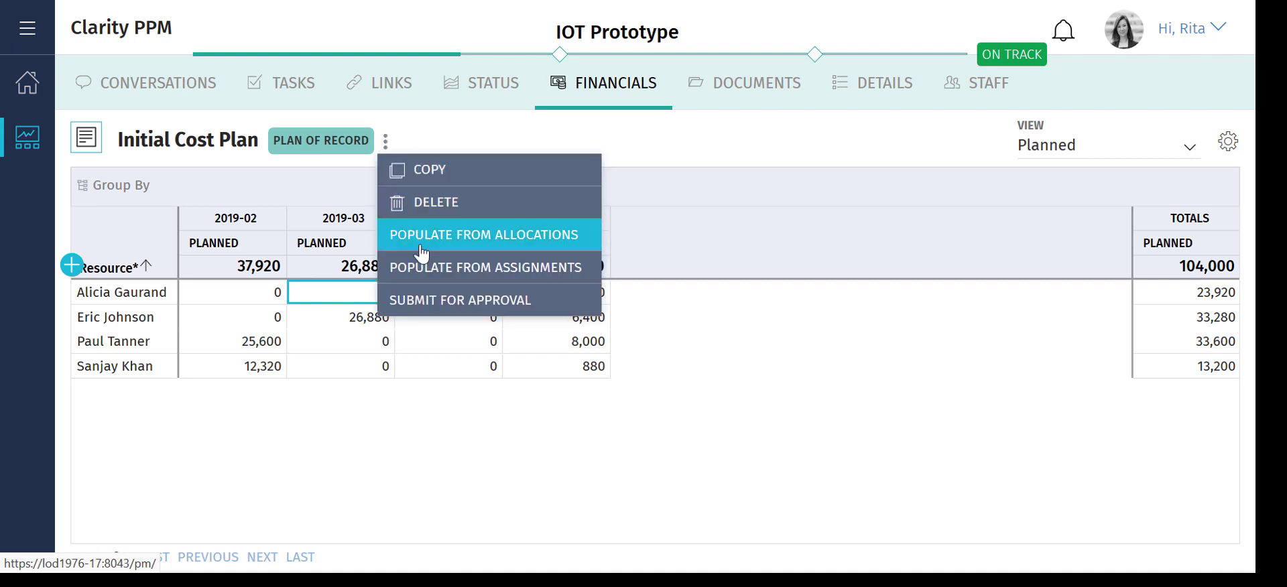
pyautogui.click(425, 301)
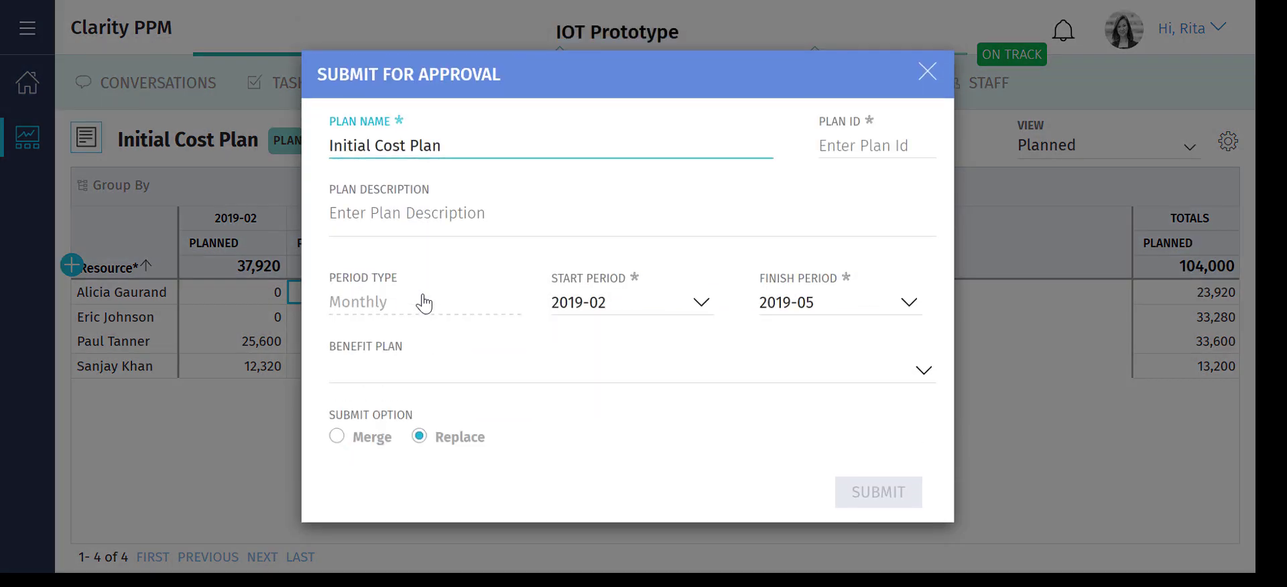
pyautogui.moveTo(450, 147); pyautogui.dragTo(317, 149)
pyautogui.write('Bu')
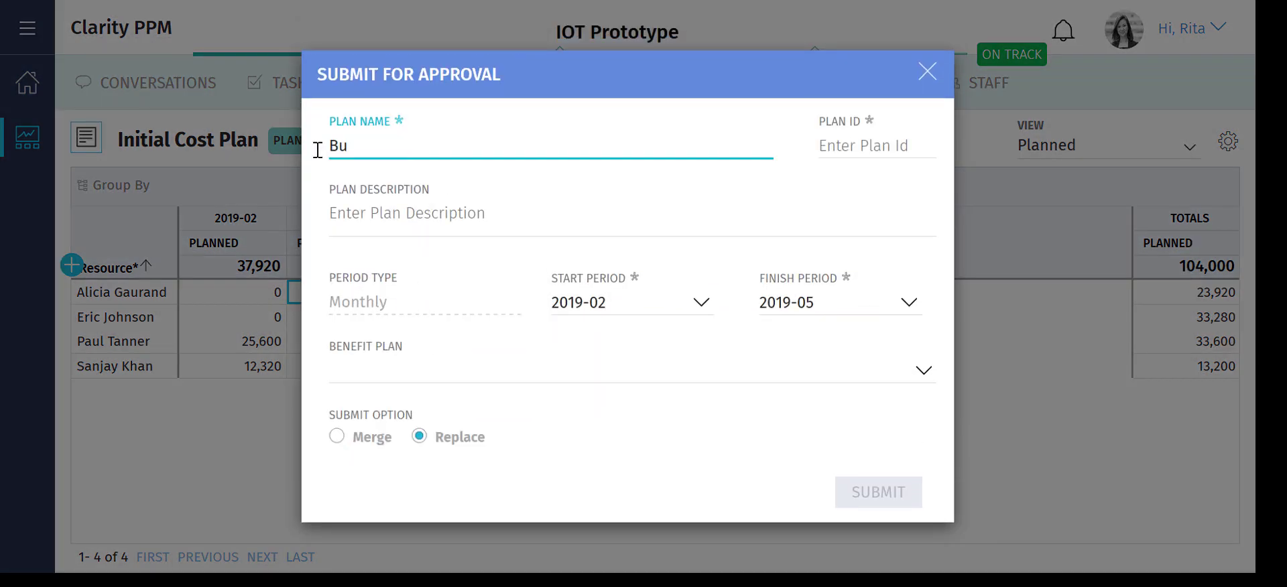
pyautogui.write('dget for First Two')
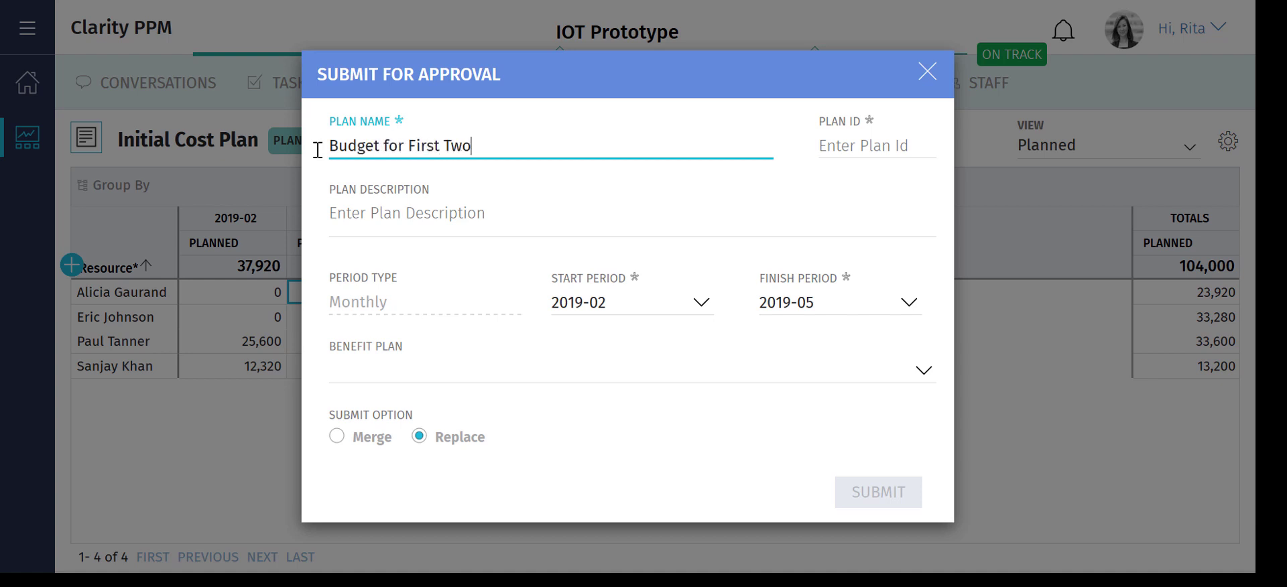
pyautogui.write(' Months')
pyautogui.click(863, 145)
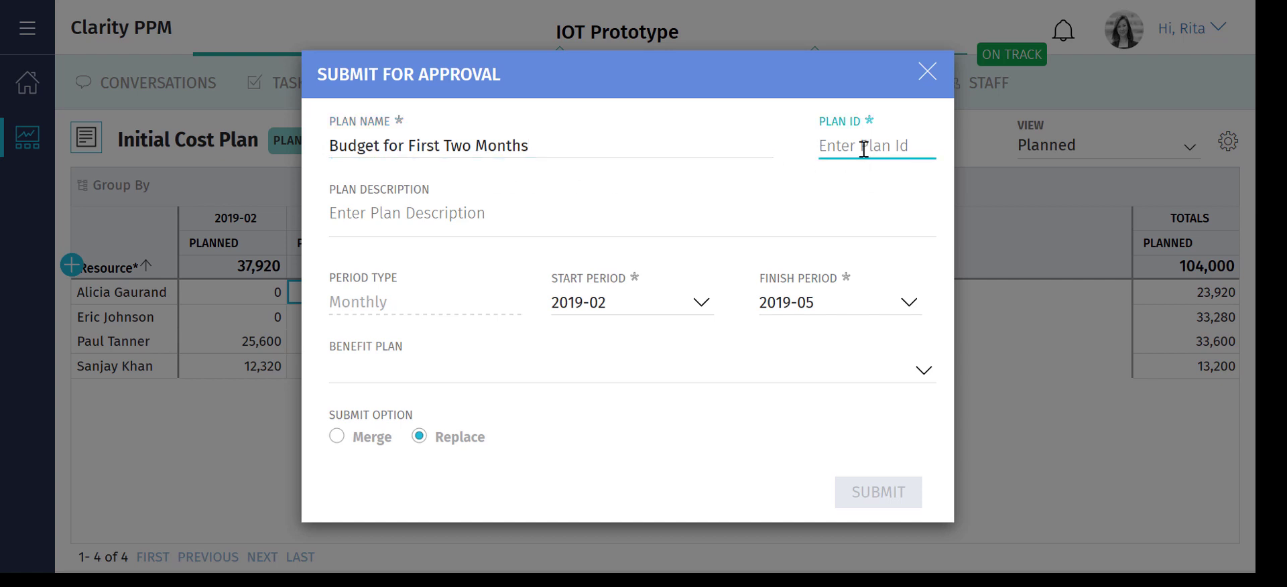
pyautogui.write('12345')
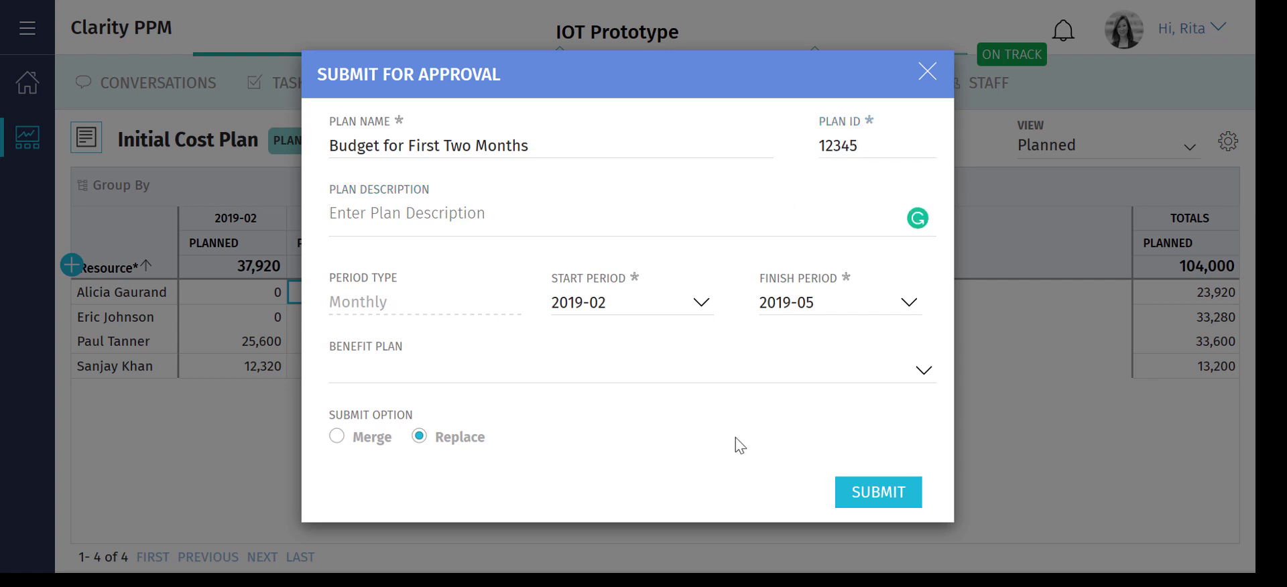
pyautogui.click(813, 303)
pyautogui.press('BackSpace')
pyautogui.write('3')
pyautogui.click(813, 328)
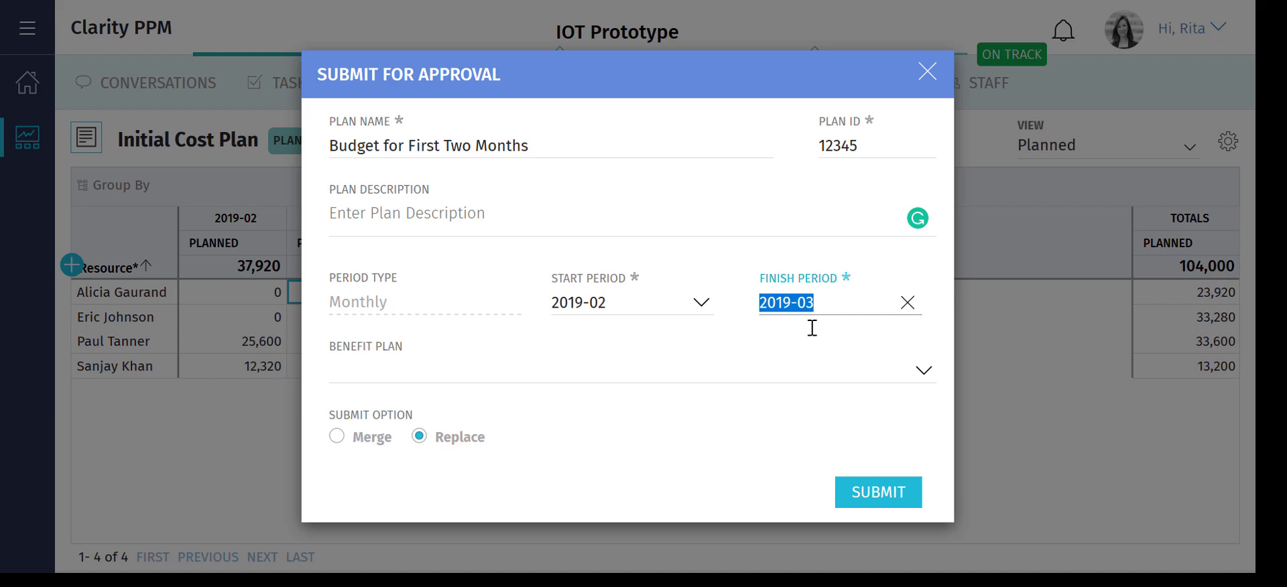
pyautogui.click(857, 500)
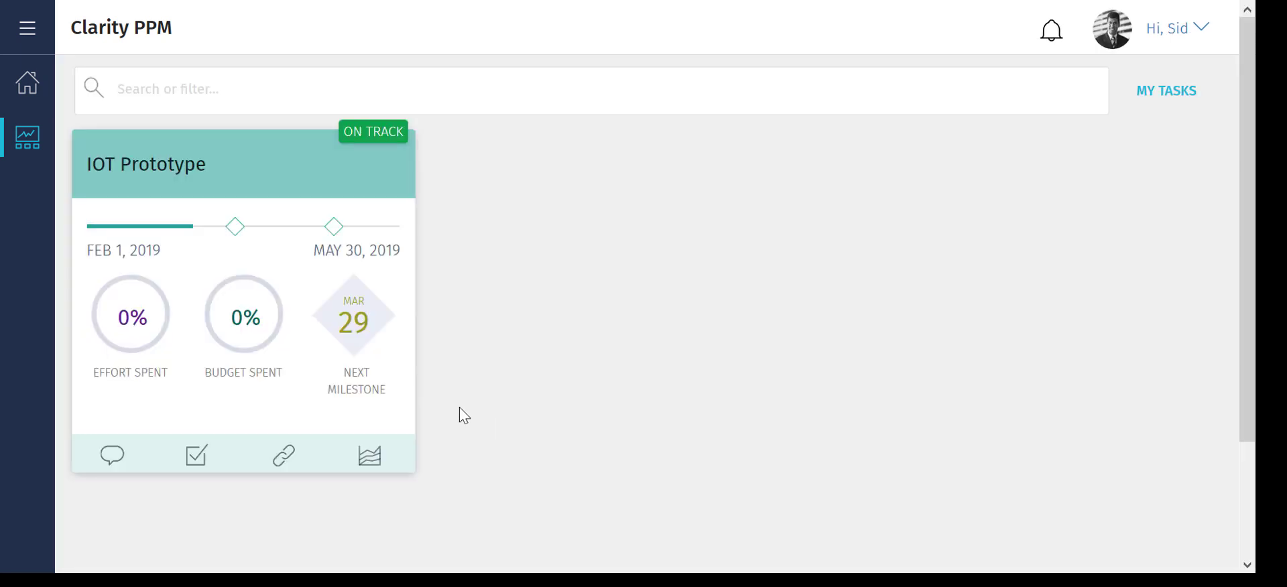
# Step: Open the IOT Prototype project's Budgets list under Financials
pyautogui.click(272, 364)
pyautogui.click(608, 84)
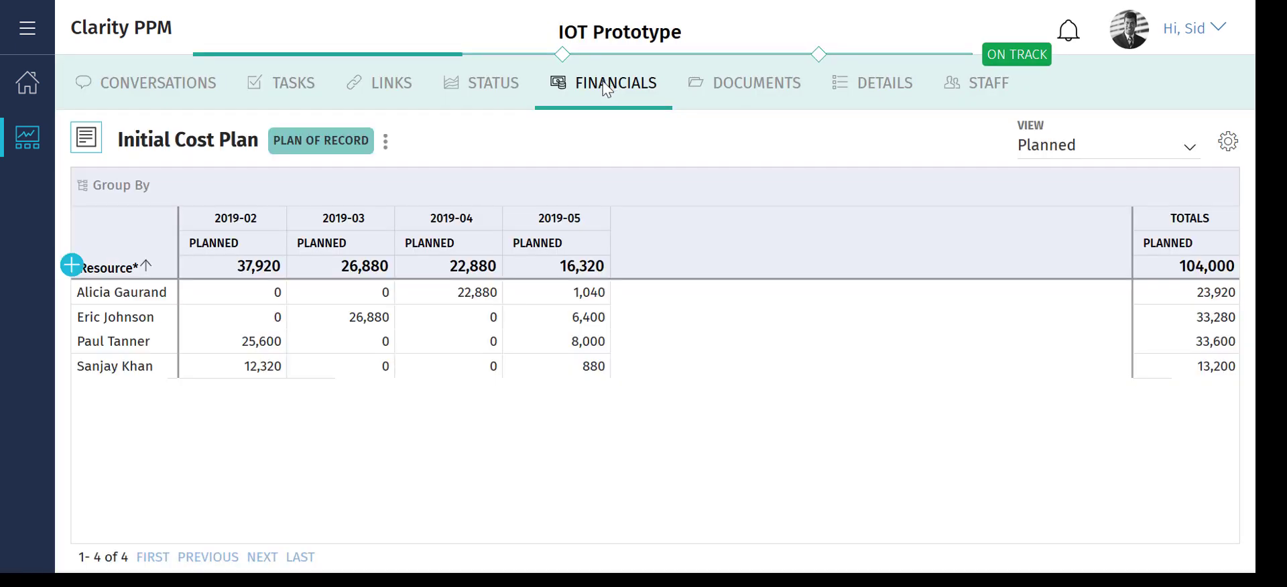
pyautogui.click(81, 151)
pyautogui.click(98, 195)
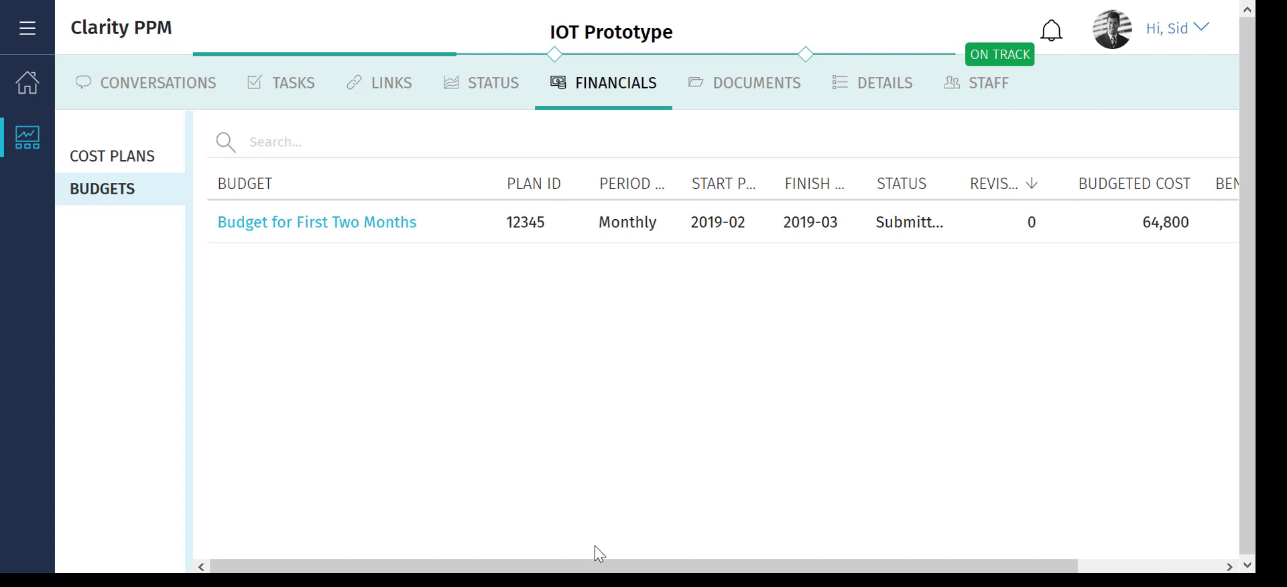
# Step: Approve the 'Budget for First Two Months' budget
pyautogui.moveTo(598, 567); pyautogui.dragTo(743, 566)
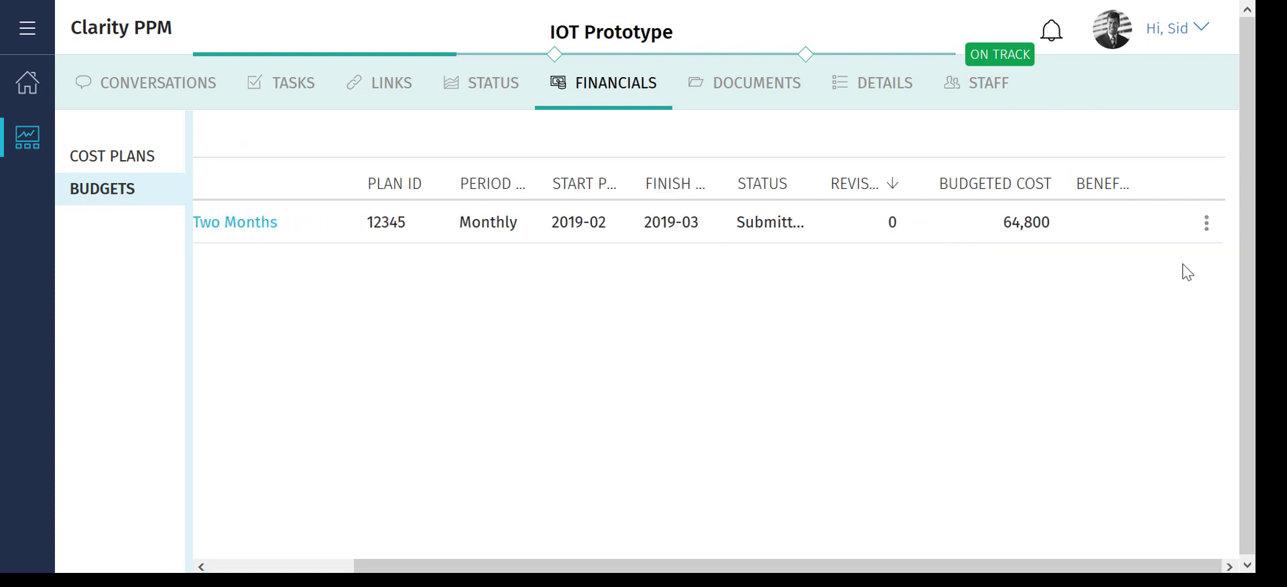
pyautogui.click(1209, 231)
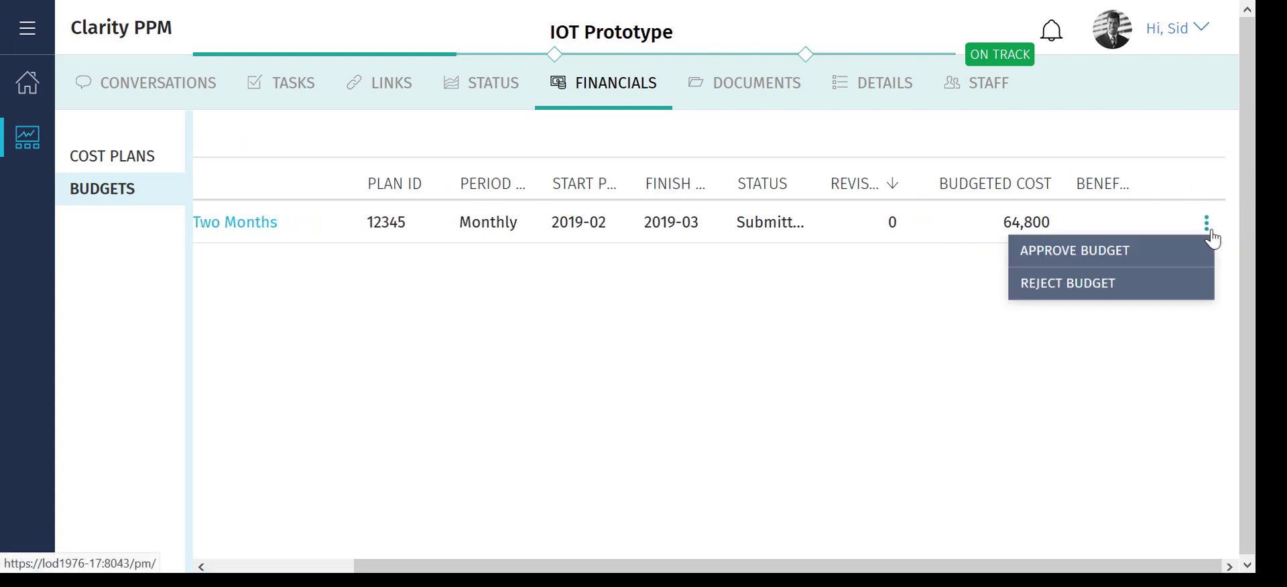
pyautogui.click(1180, 379)
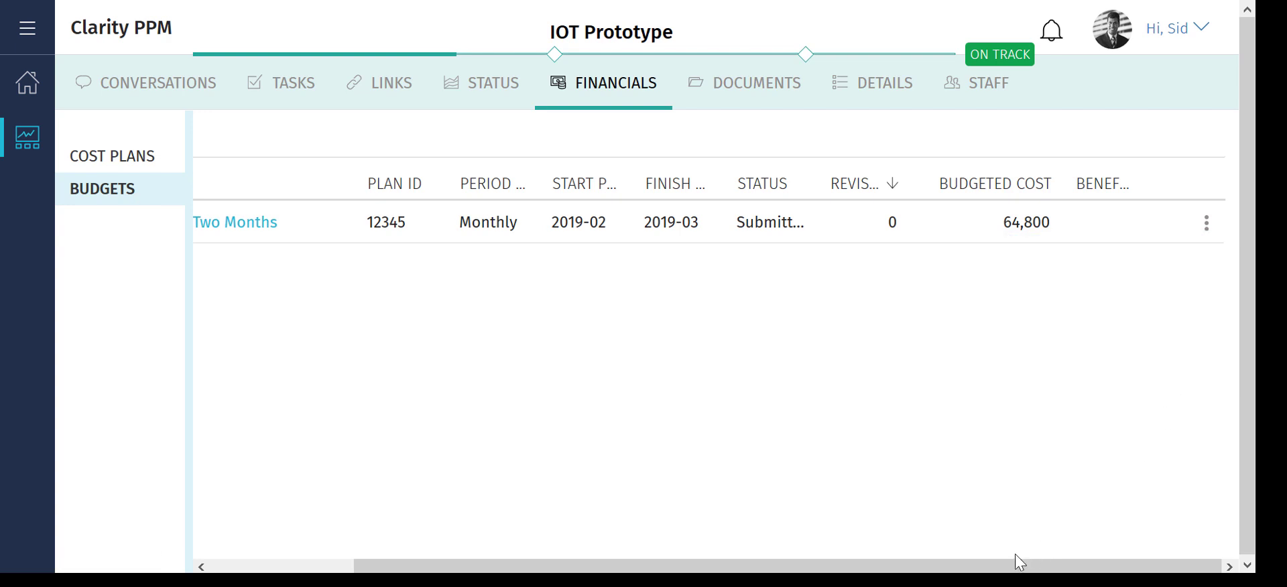
pyautogui.moveTo(1006, 567); pyautogui.dragTo(690, 567)
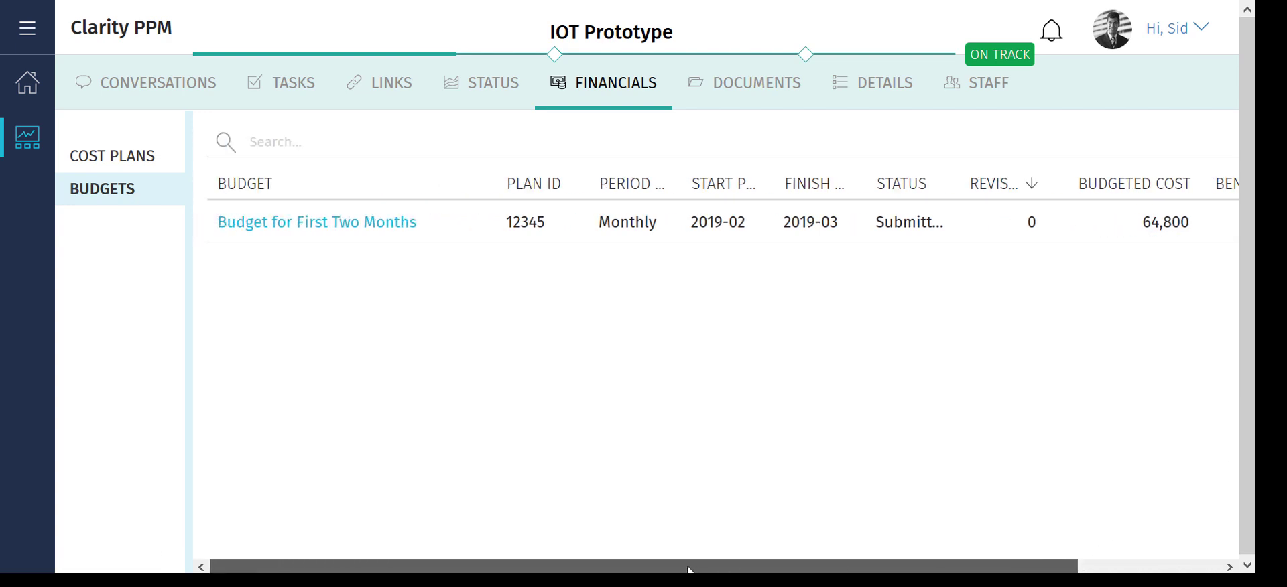
pyautogui.click(282, 223)
pyautogui.click(531, 141)
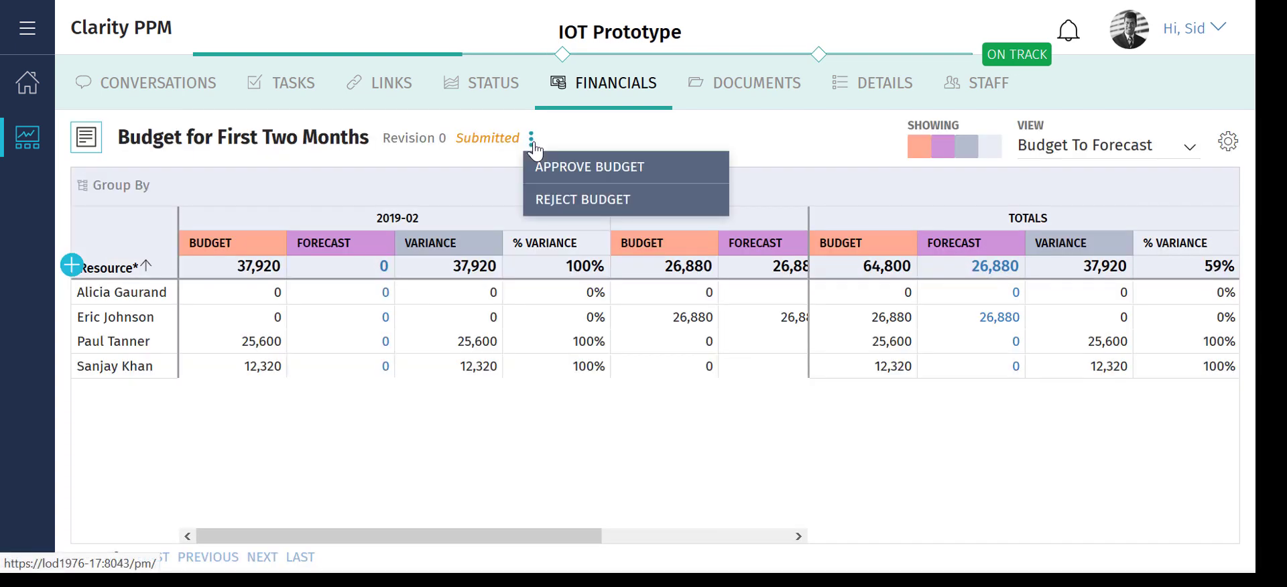
pyautogui.click(542, 168)
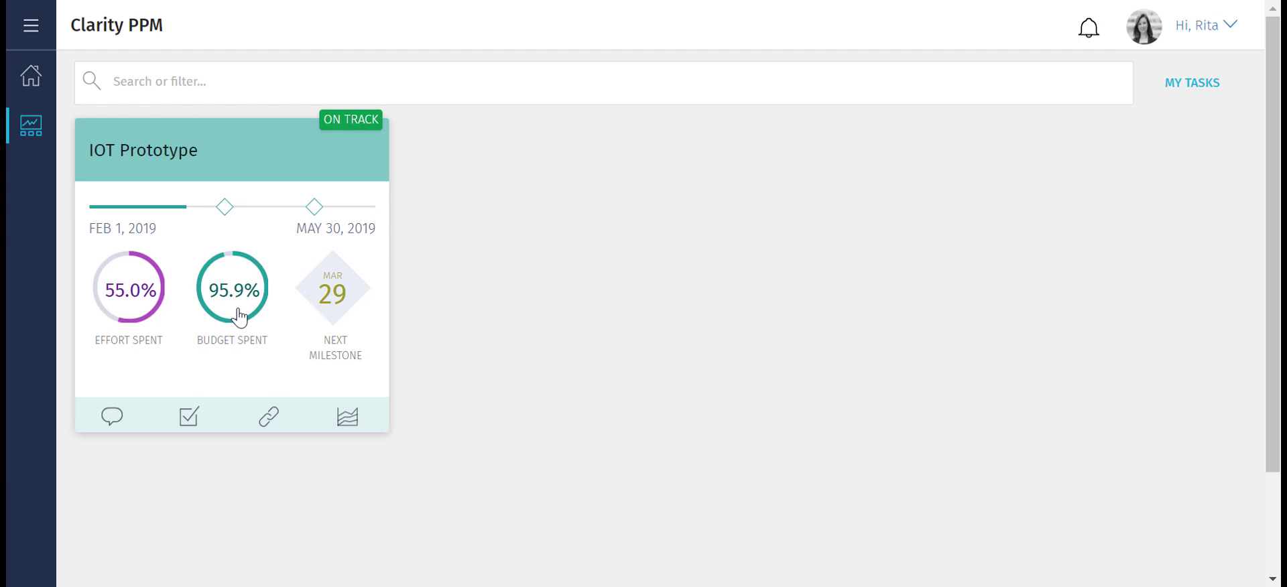
# Step: Show the IOT Prototype cost plan in the Planned To Actuals view
pyautogui.click(161, 311)
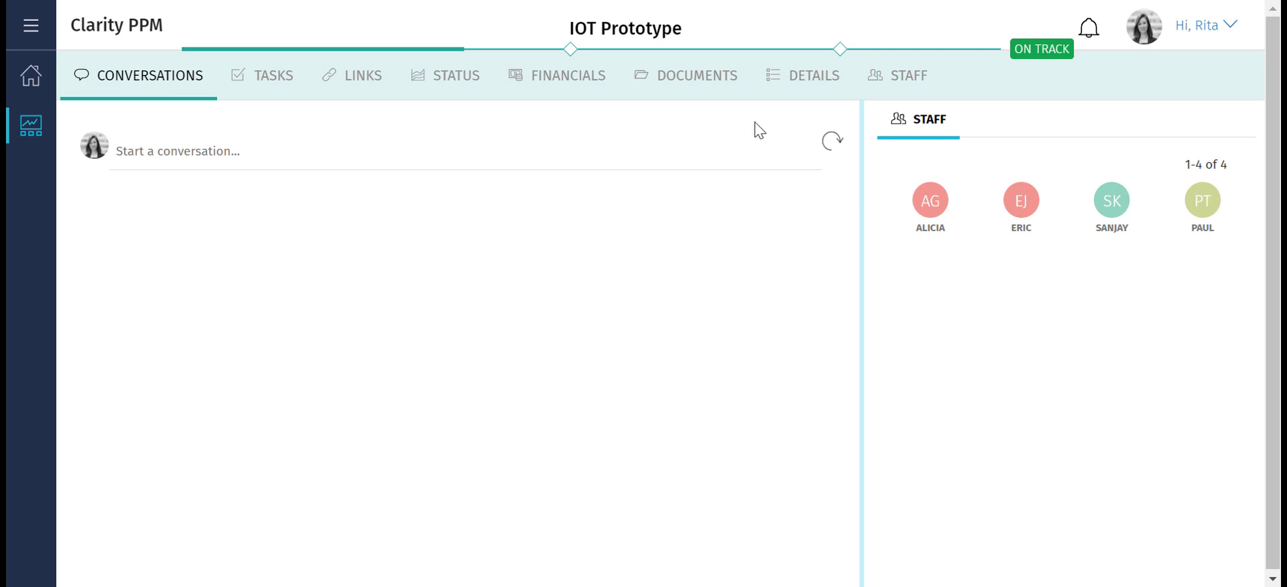
pyautogui.click(592, 92)
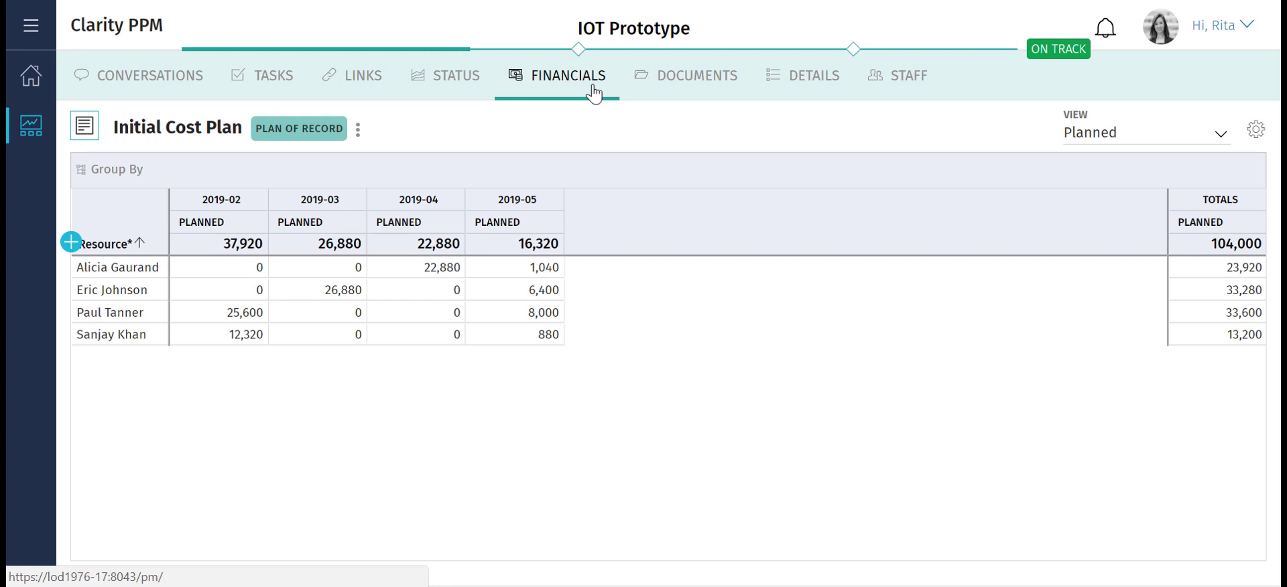
pyautogui.click(1085, 138)
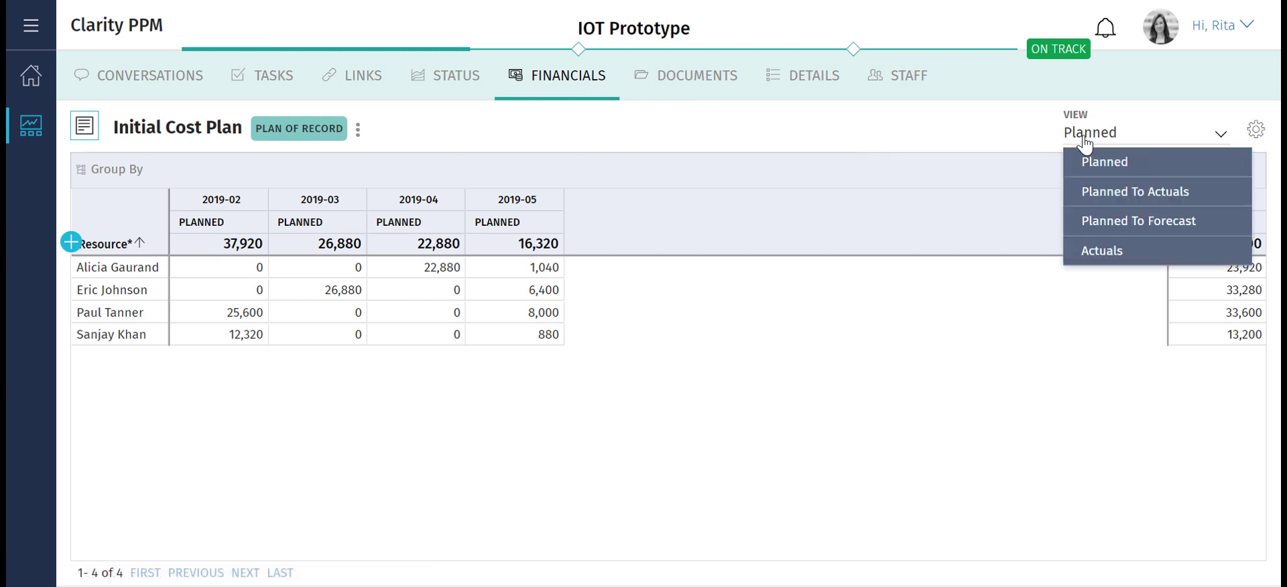
pyautogui.click(1087, 194)
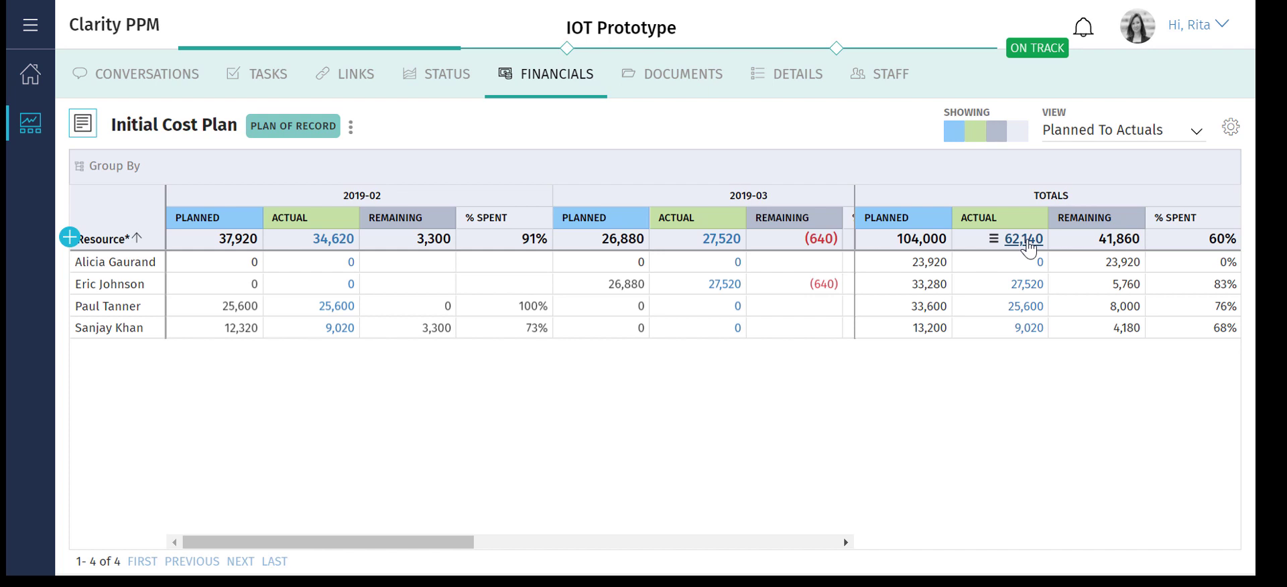
# Step: Review the transactions behind the 62,140 actual total, then switch to Planned To Forecast
pyautogui.click(1025, 242)
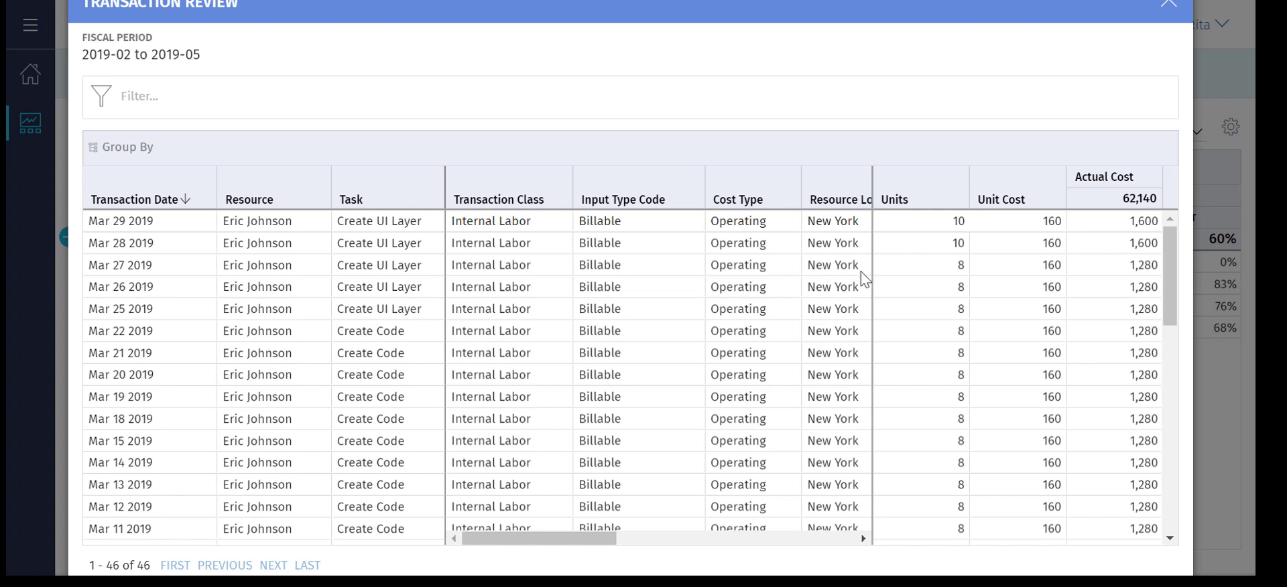
pyautogui.click(1169, 5)
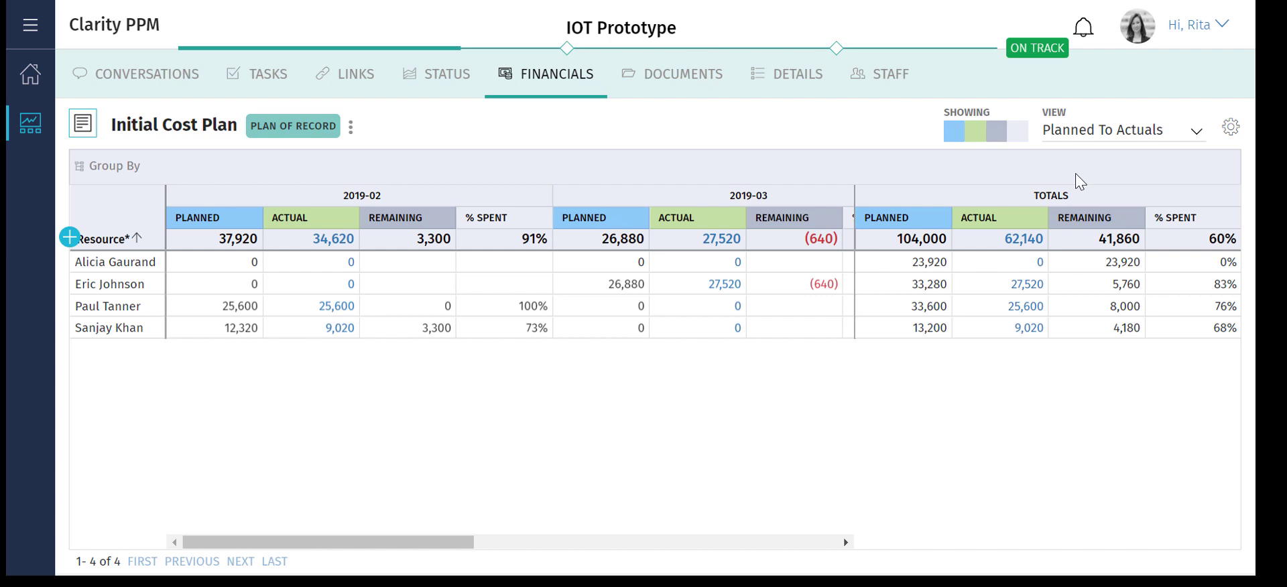
pyautogui.click(1094, 134)
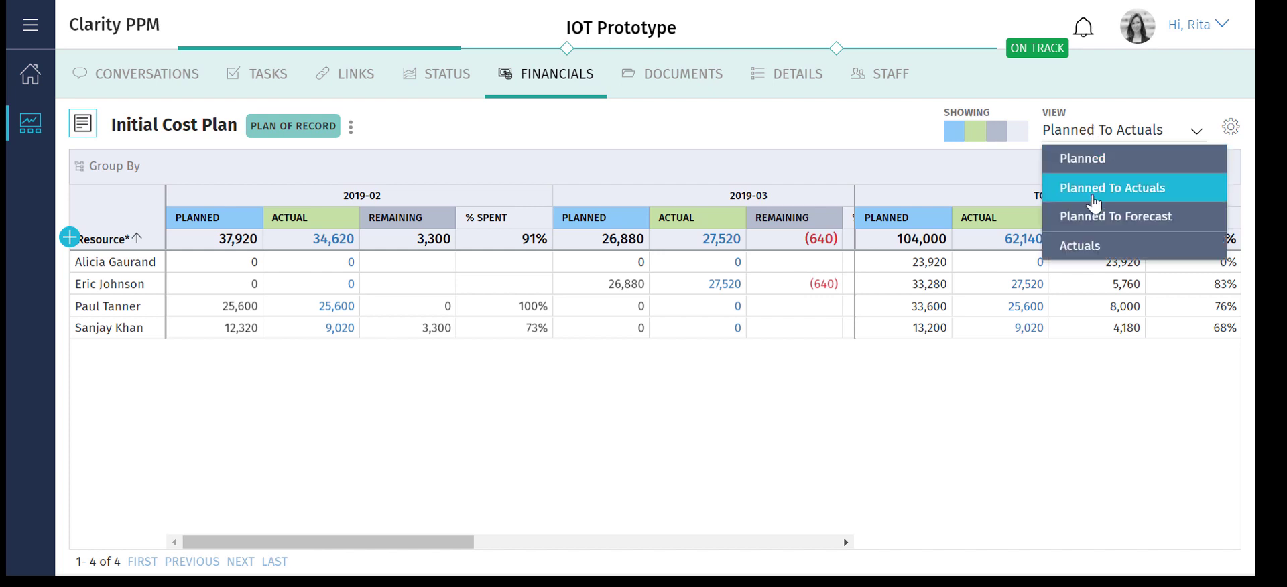
pyautogui.click(1094, 216)
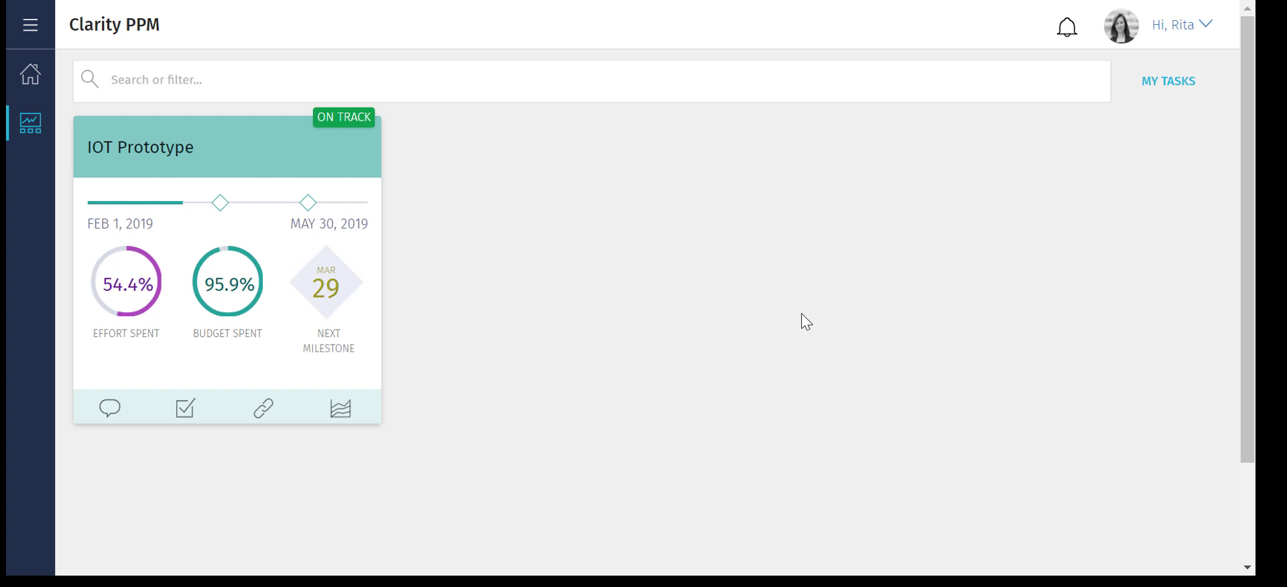
# Step: Review the Customer Demo task's Staff and Details tabs, then return to the project's Financials
pyautogui.click(263, 252)
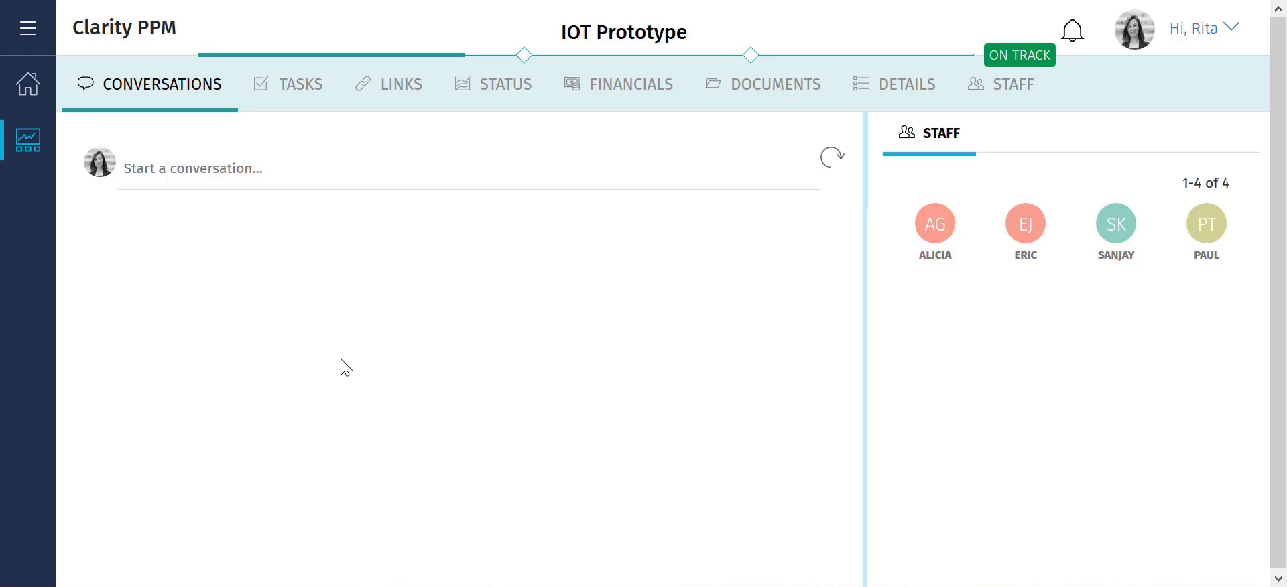
pyautogui.click(310, 109)
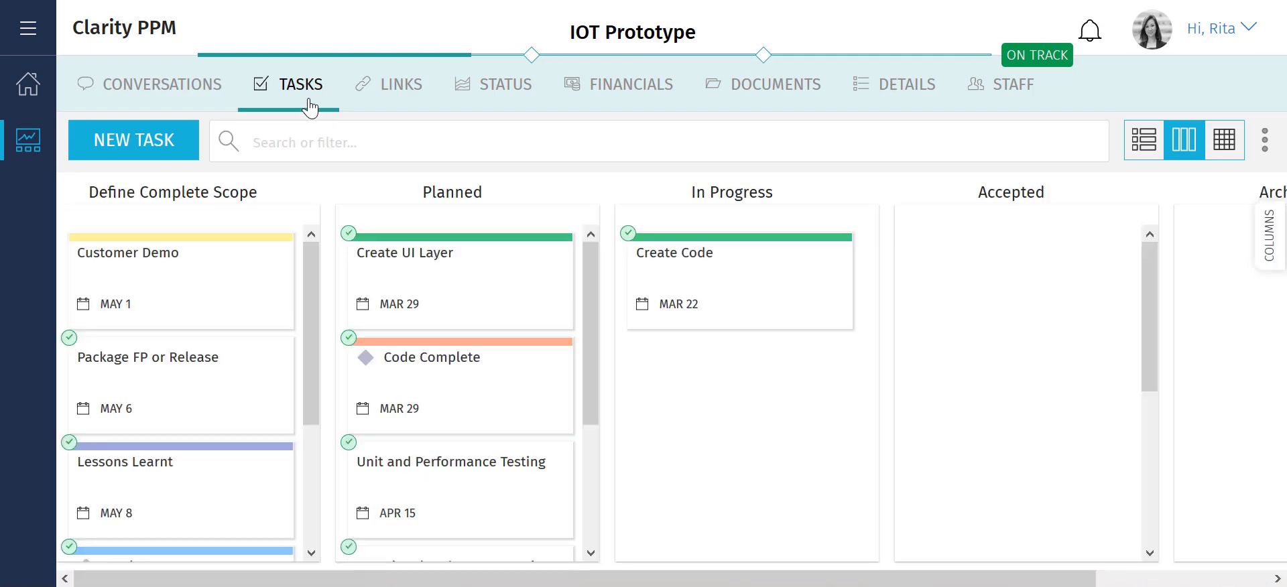
pyautogui.moveTo(225, 293)
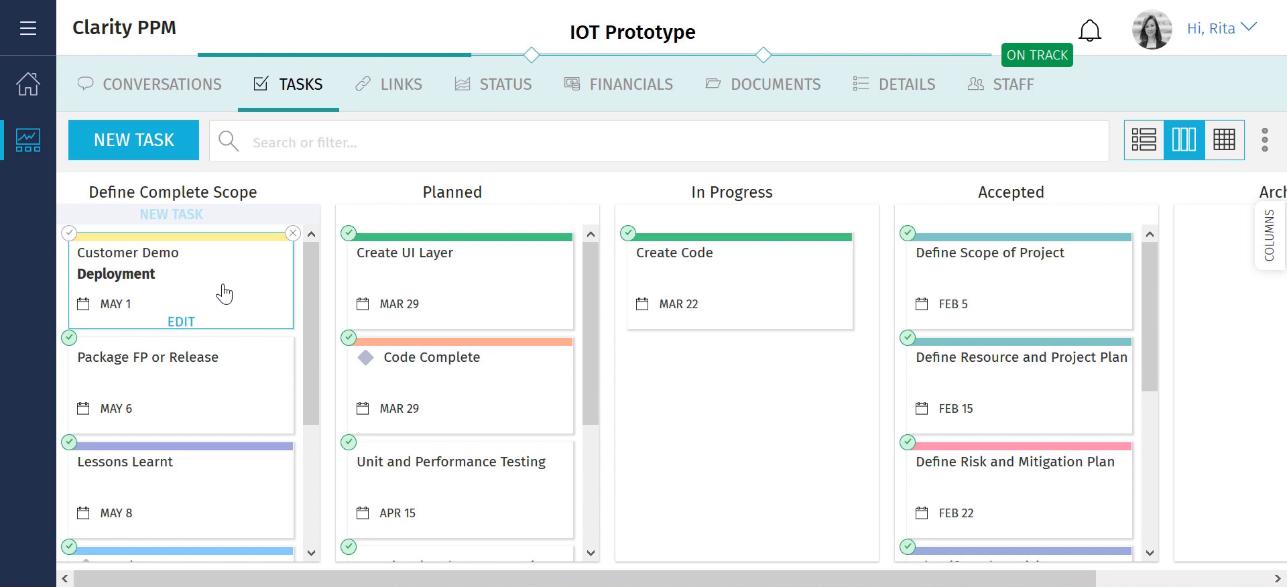
pyautogui.click(225, 293)
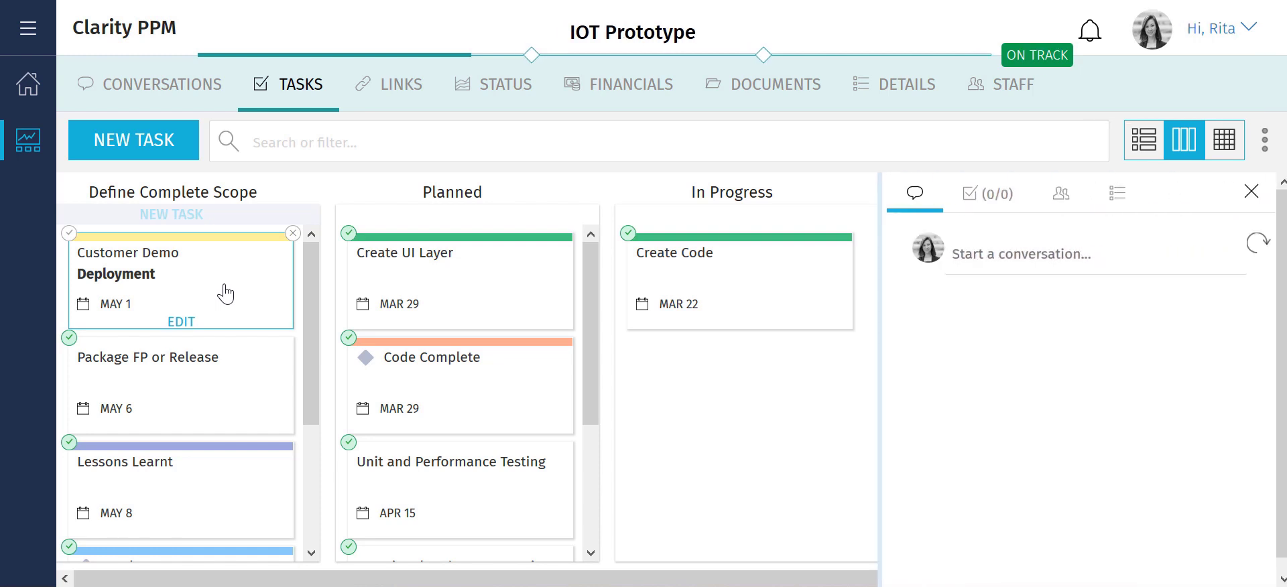
pyautogui.click(1062, 200)
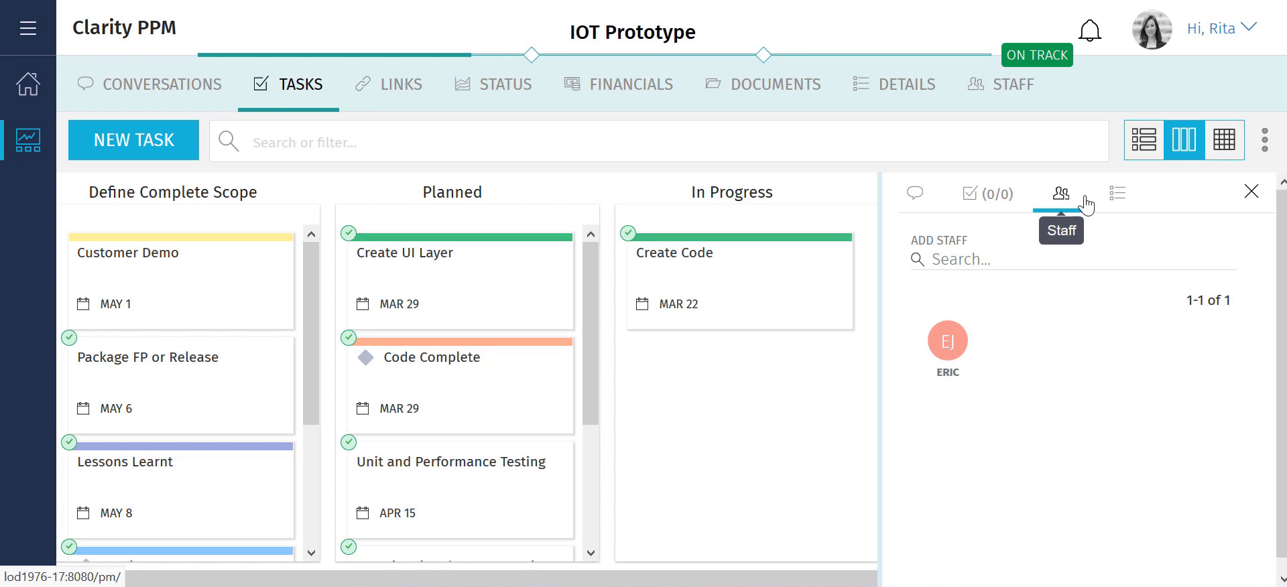
pyautogui.click(1115, 201)
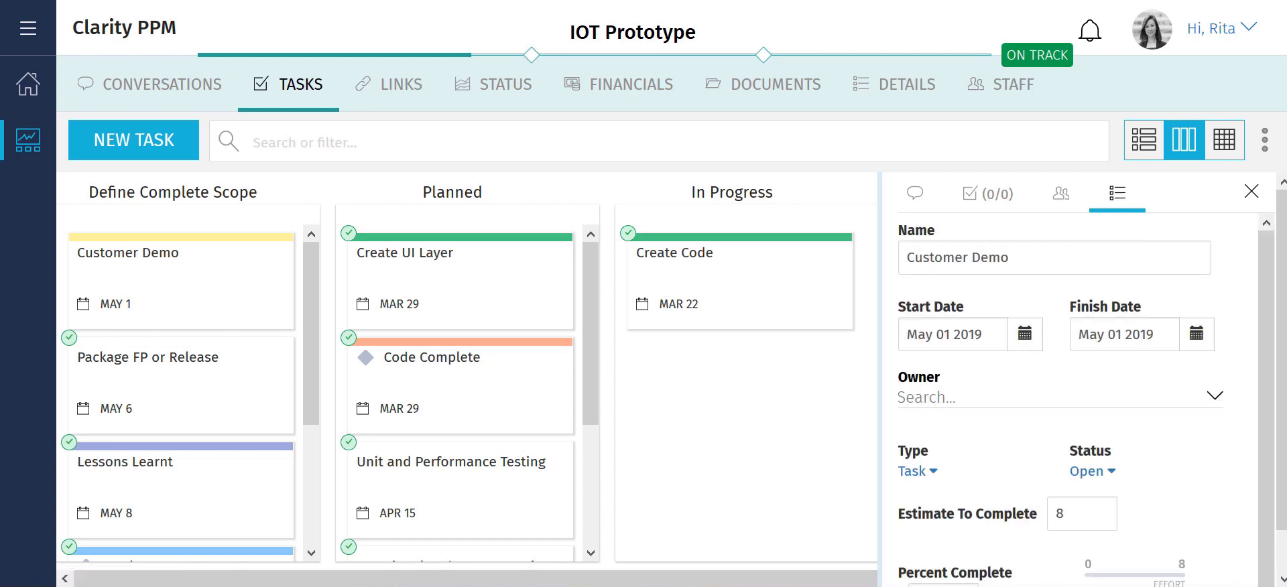
pyautogui.click(655, 94)
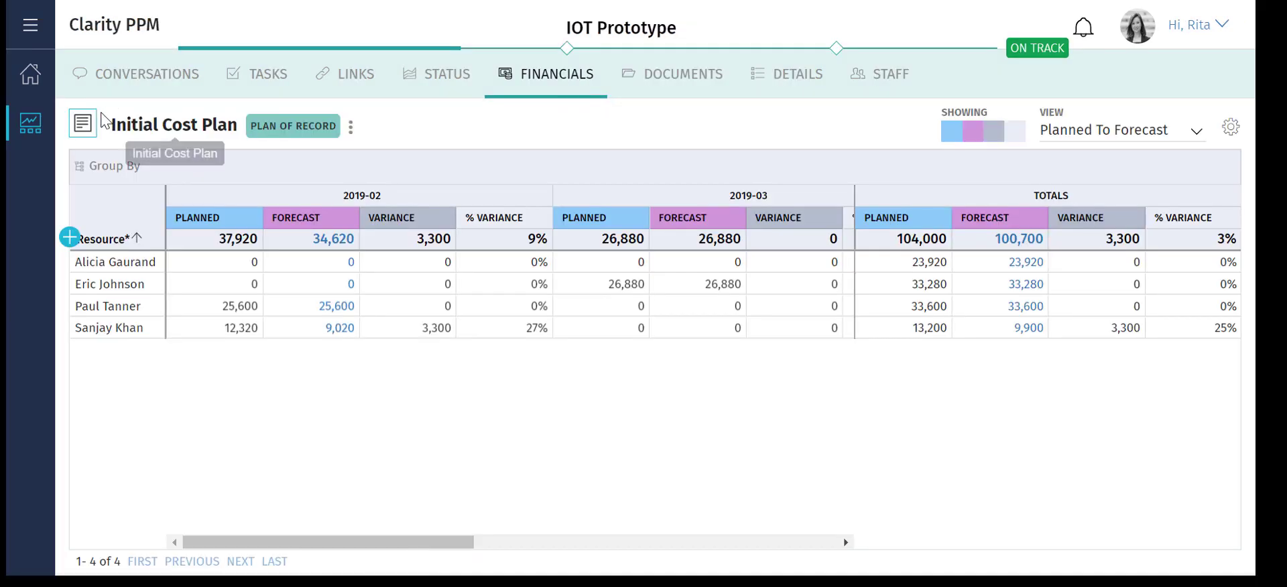
# Step: Create 'Second Phase Cost Plan' (ID 12342, grouped by Resource) and populate it from assignments
pyautogui.click(101, 145)
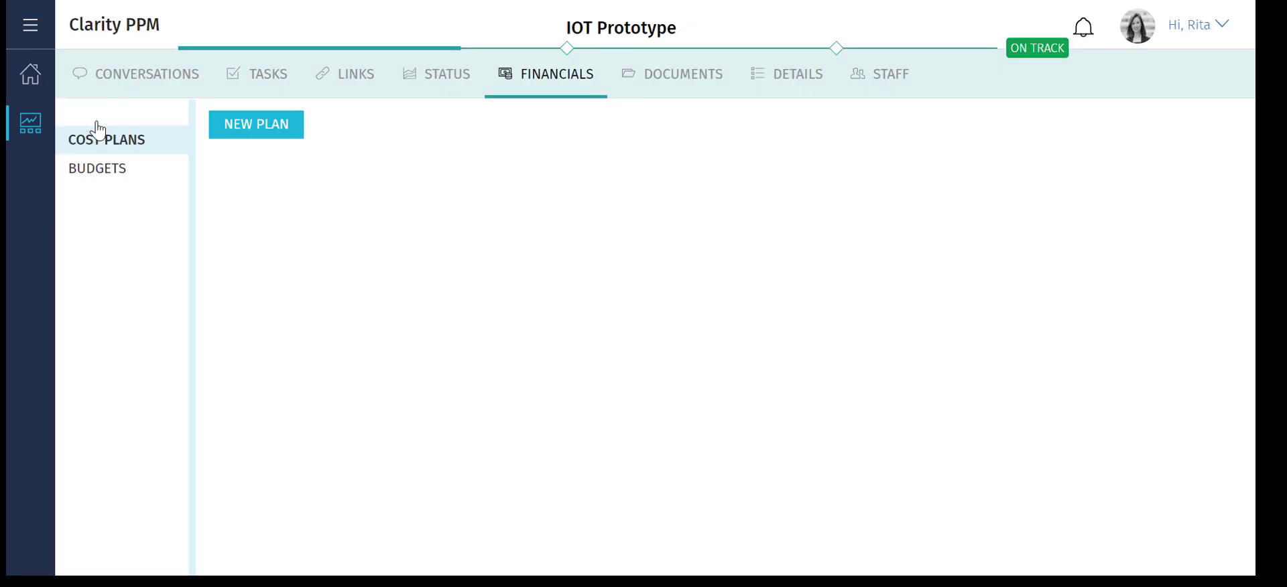
pyautogui.click(248, 131)
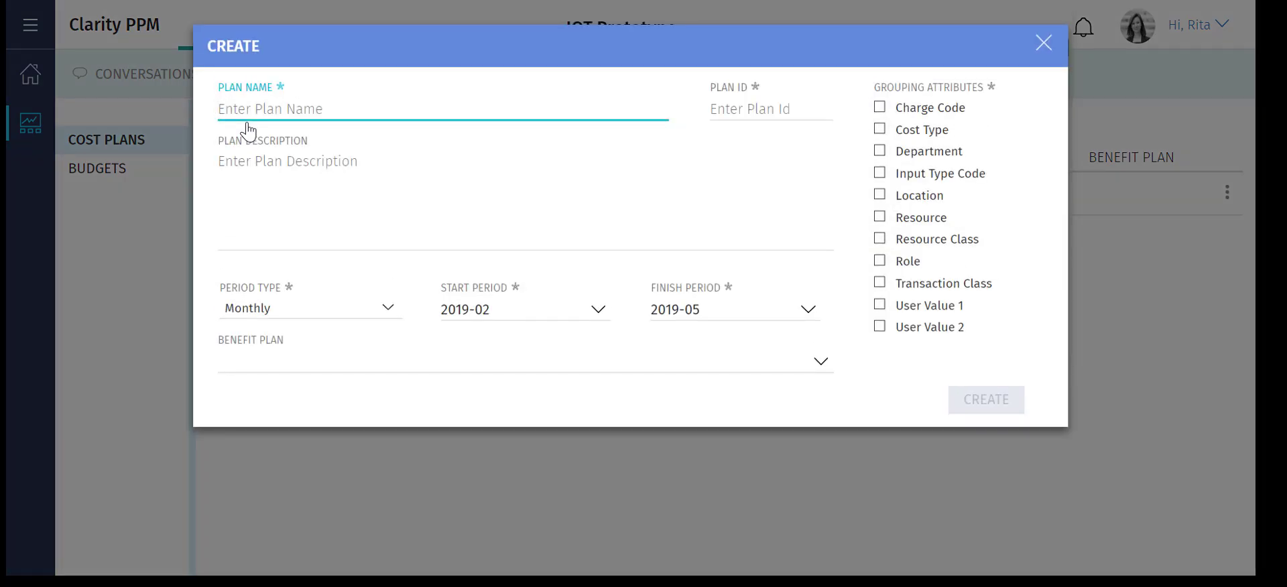
pyautogui.write('Second Phase Cost Plan')
pyautogui.click(791, 109)
pyautogui.write('12342')
pyautogui.click(880, 217)
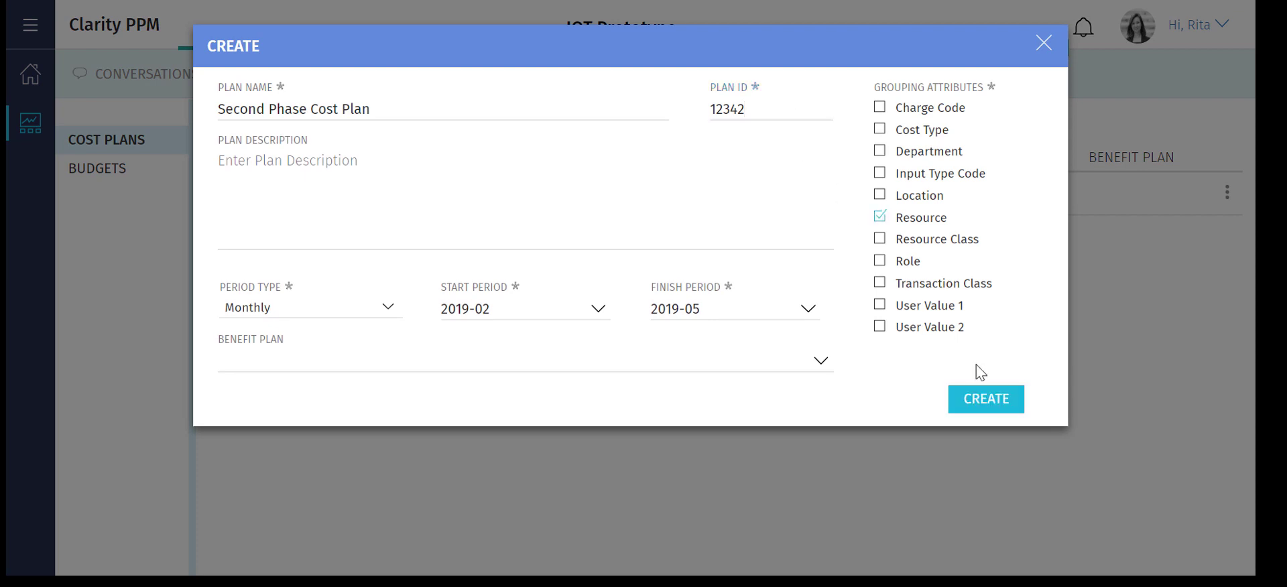
pyautogui.click(981, 401)
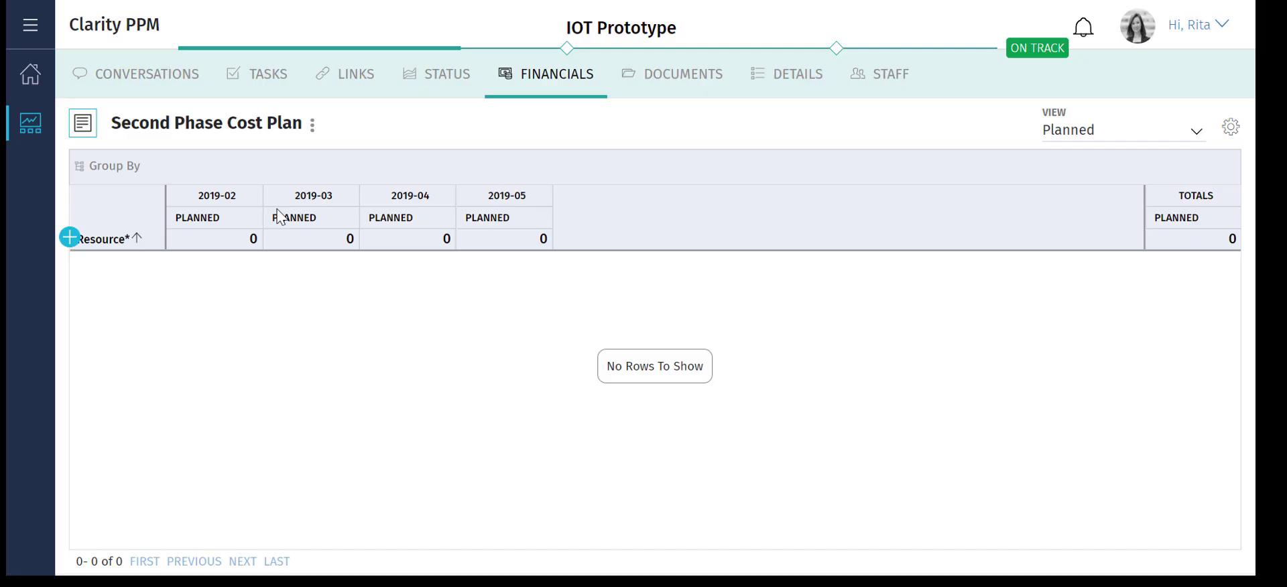
pyautogui.click(312, 124)
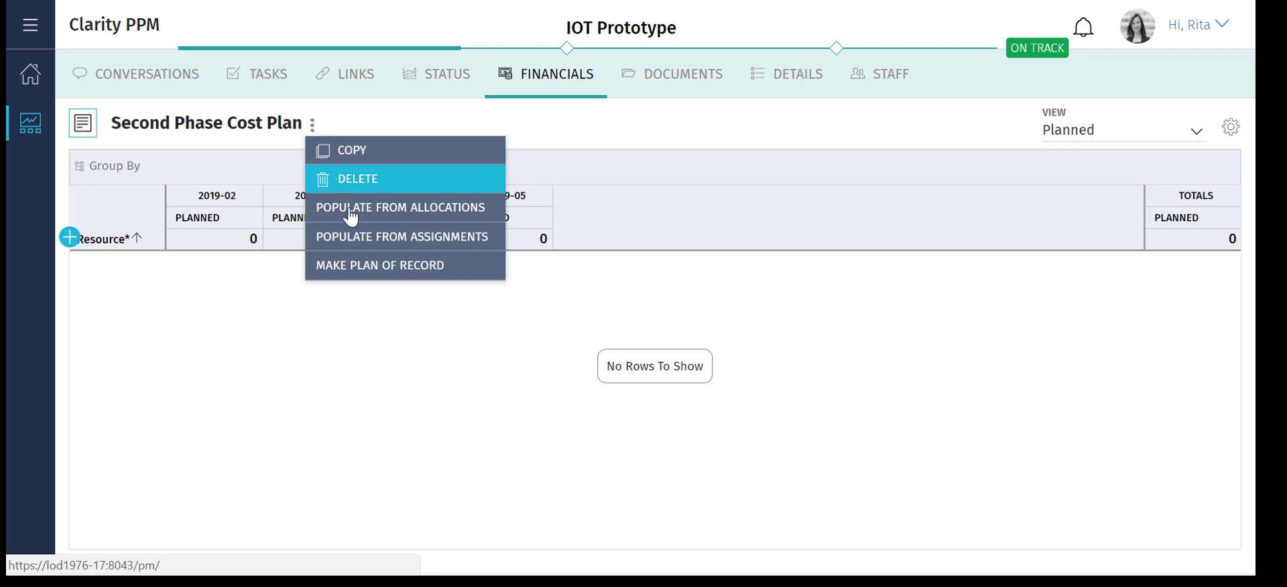
pyautogui.click(357, 238)
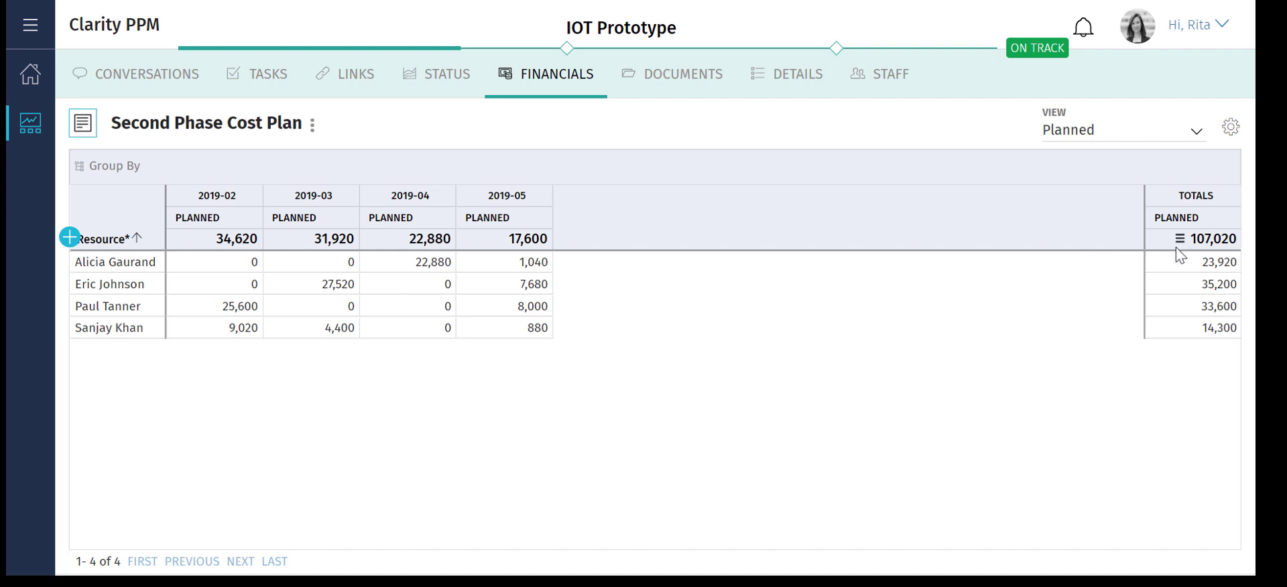
# Step: Make the Second Phase Cost Plan the IOT Prototype's plan of record
pyautogui.click(80, 127)
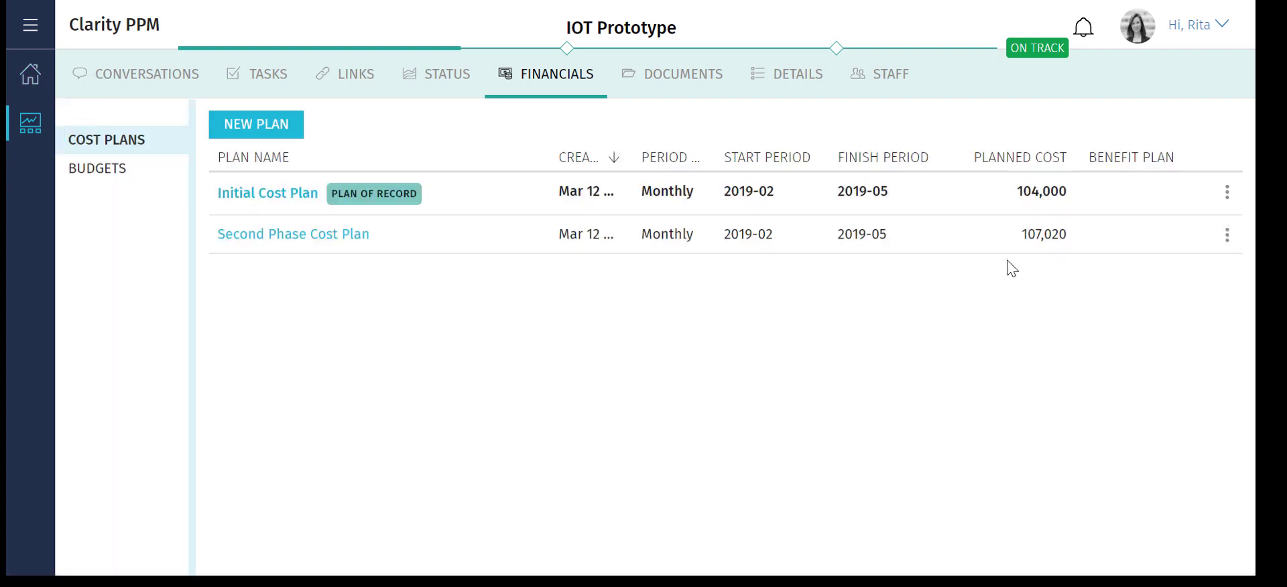
pyautogui.click(343, 248)
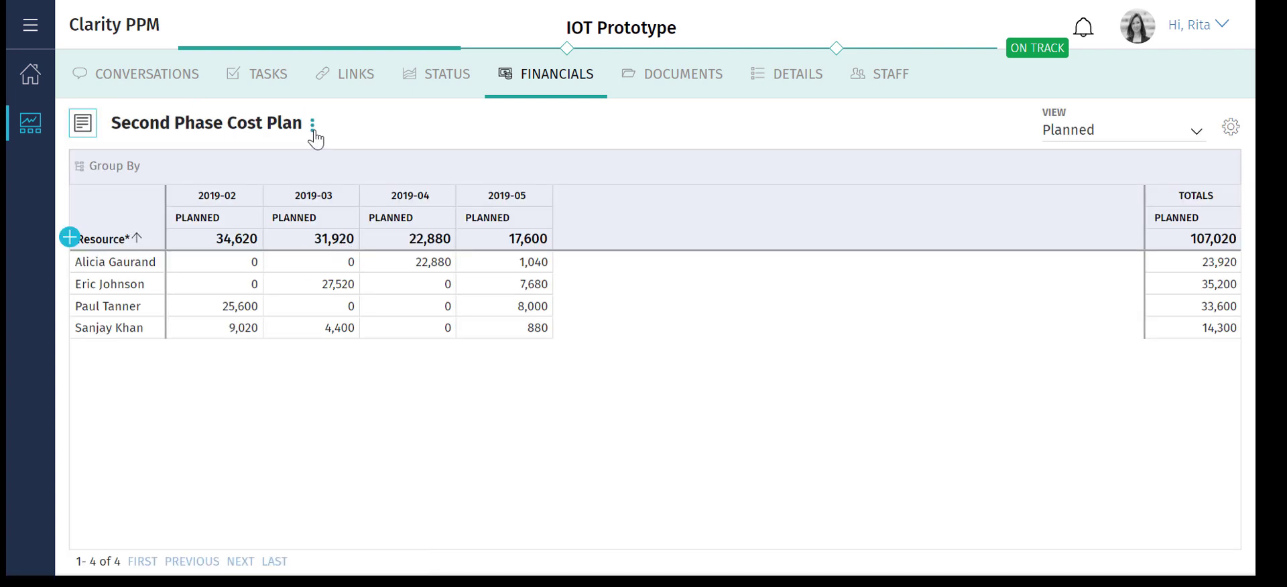
pyautogui.click(313, 126)
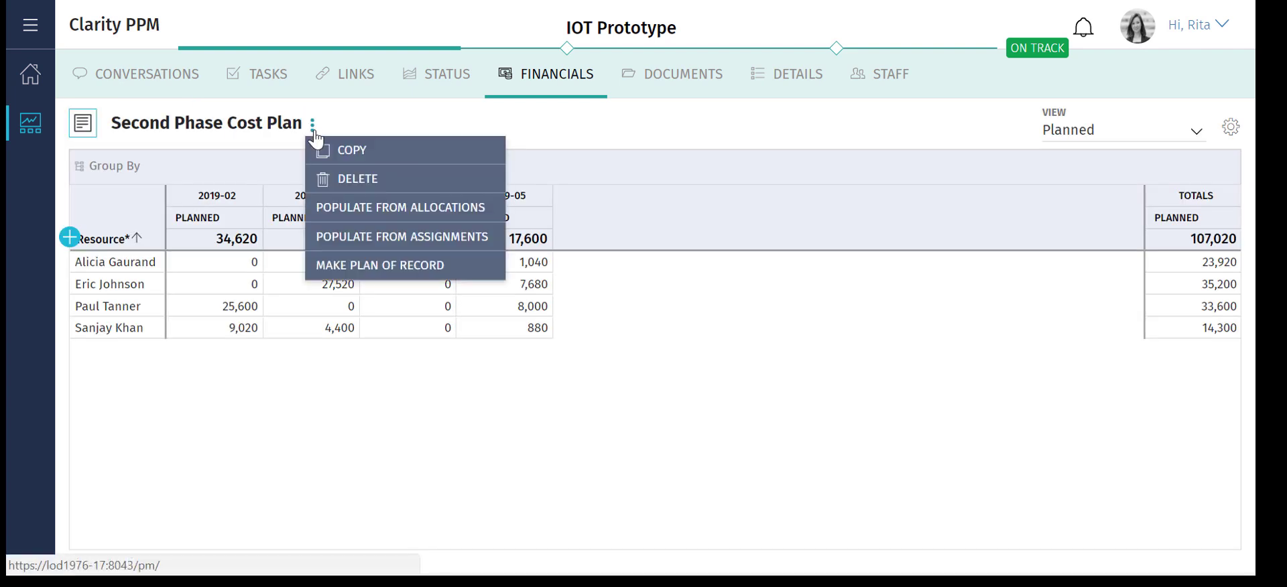
pyautogui.click(370, 268)
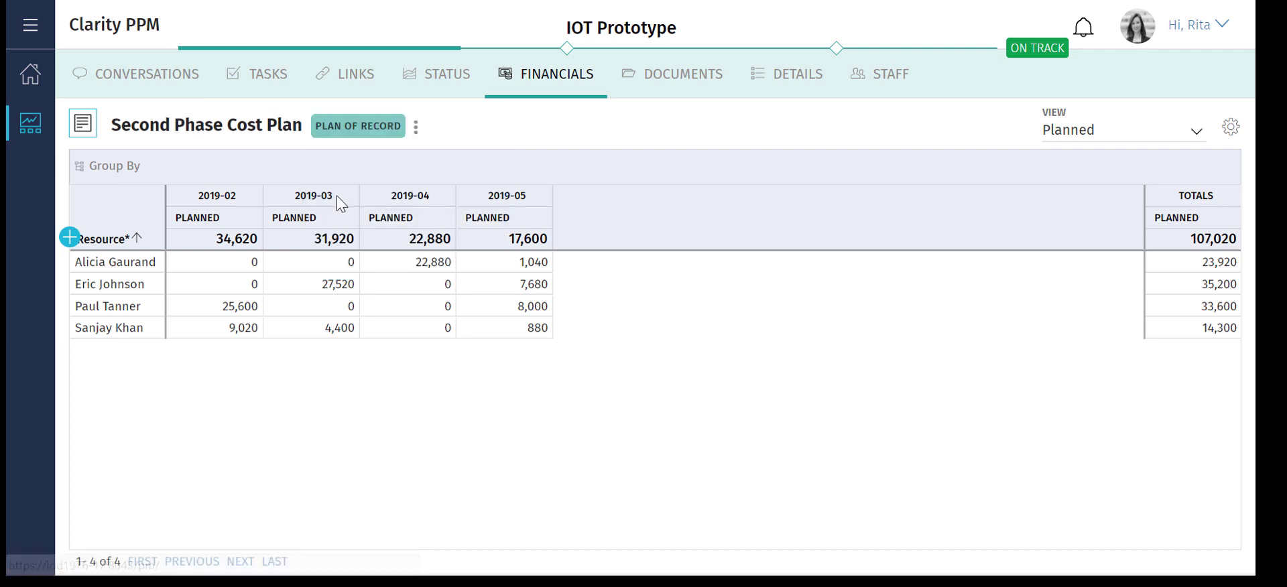
pyautogui.click(416, 129)
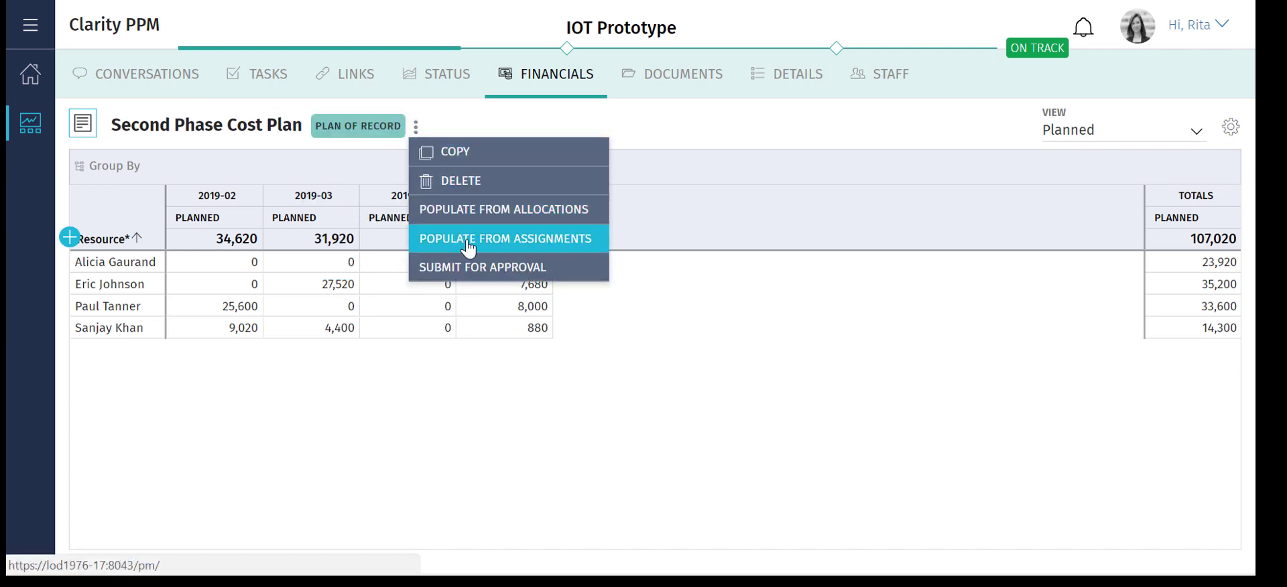
pyautogui.click(467, 268)
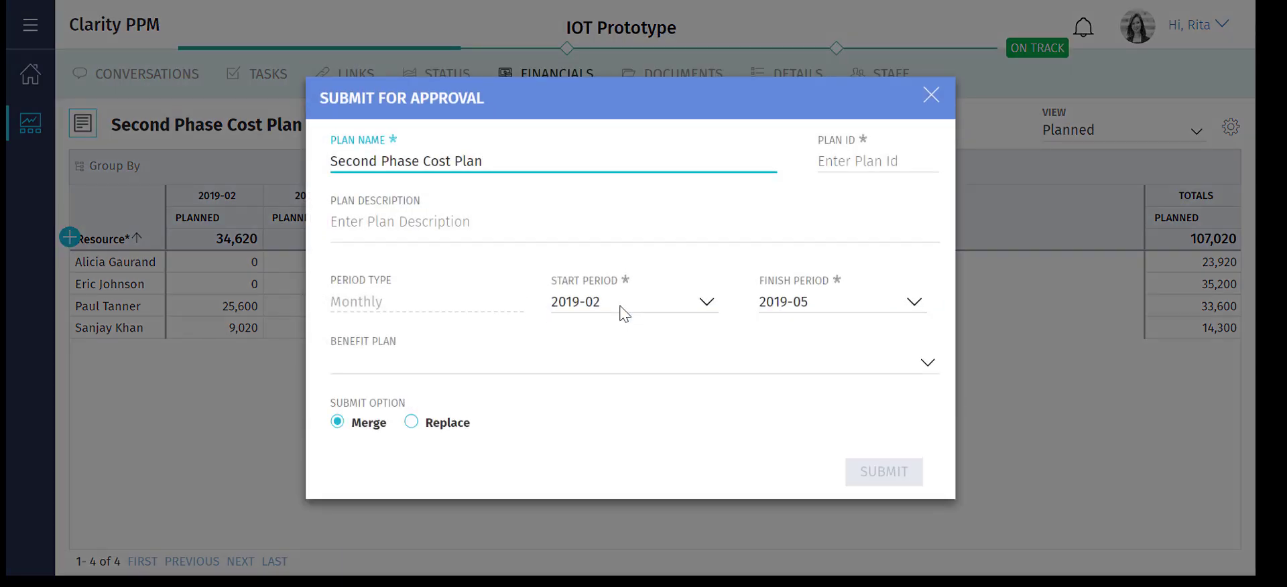
# Step: Submit the Second Phase Cost Plan as a budget with start period 2019-04 and plan ID 1932
pyautogui.click(623, 302)
pyautogui.write('2019-04')
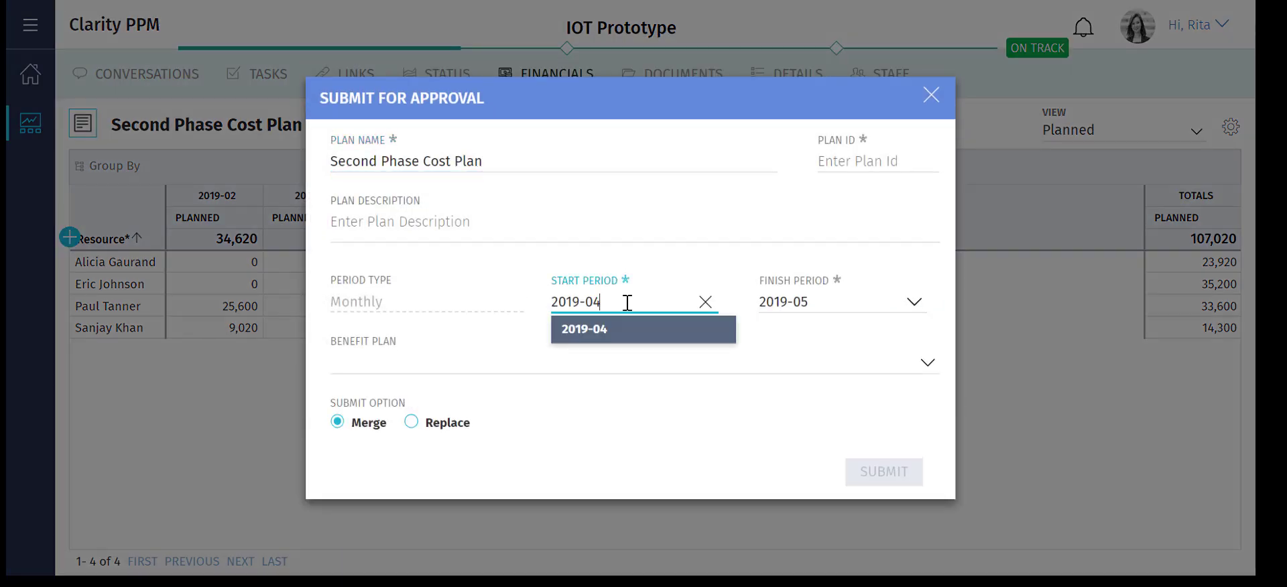
pyautogui.click(626, 328)
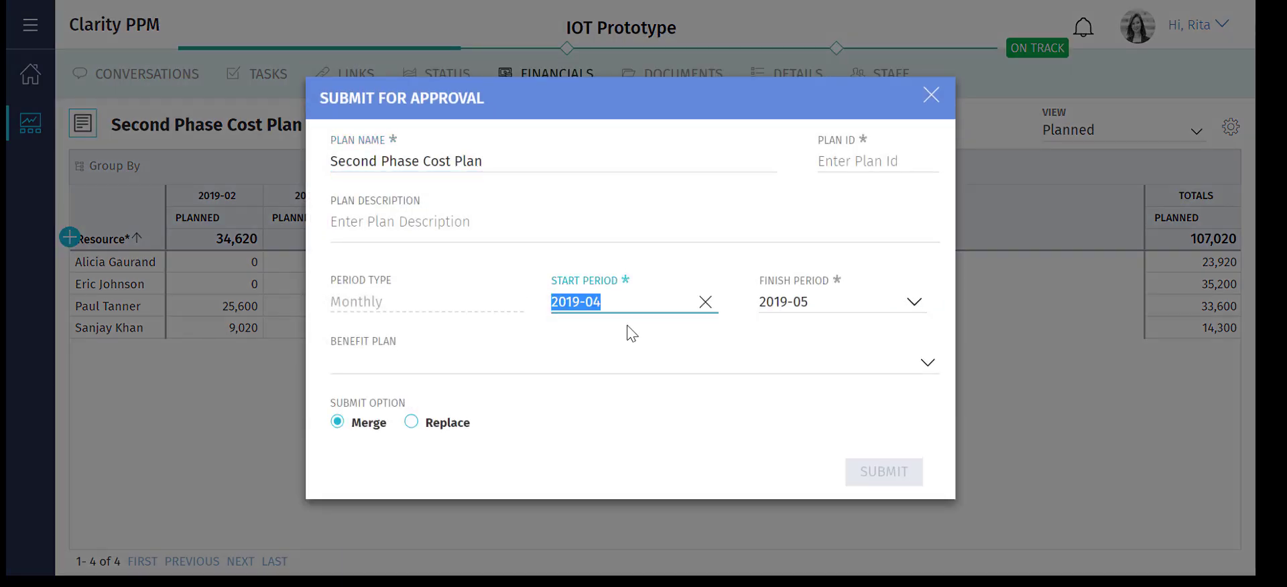
pyautogui.click(657, 457)
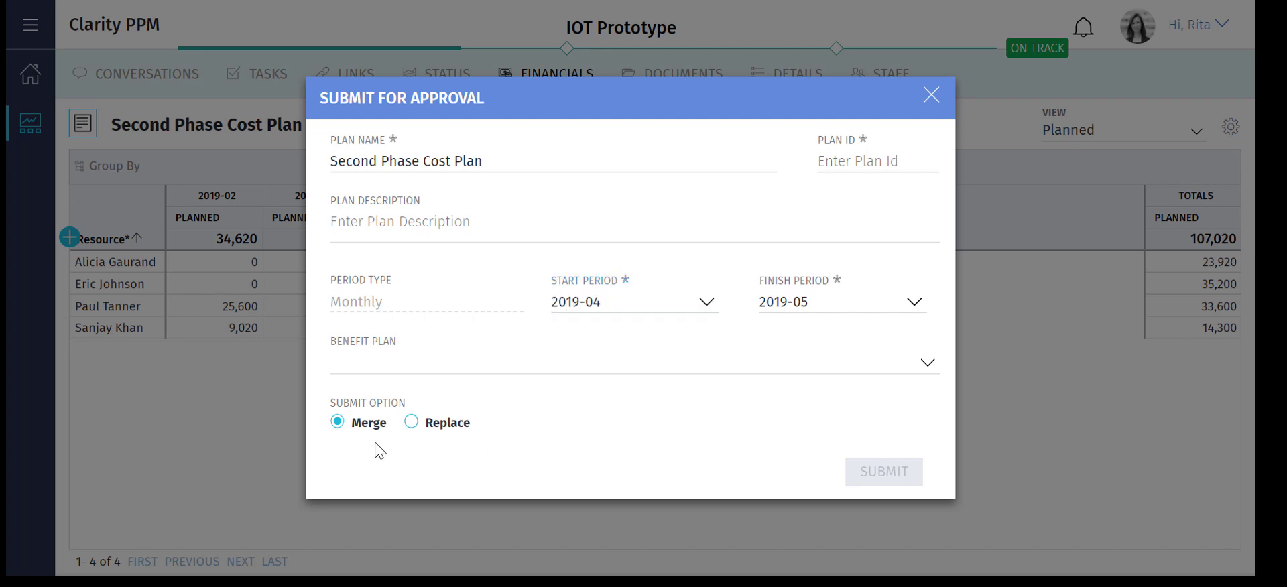
pyautogui.click(855, 160)
pyautogui.write('1932')
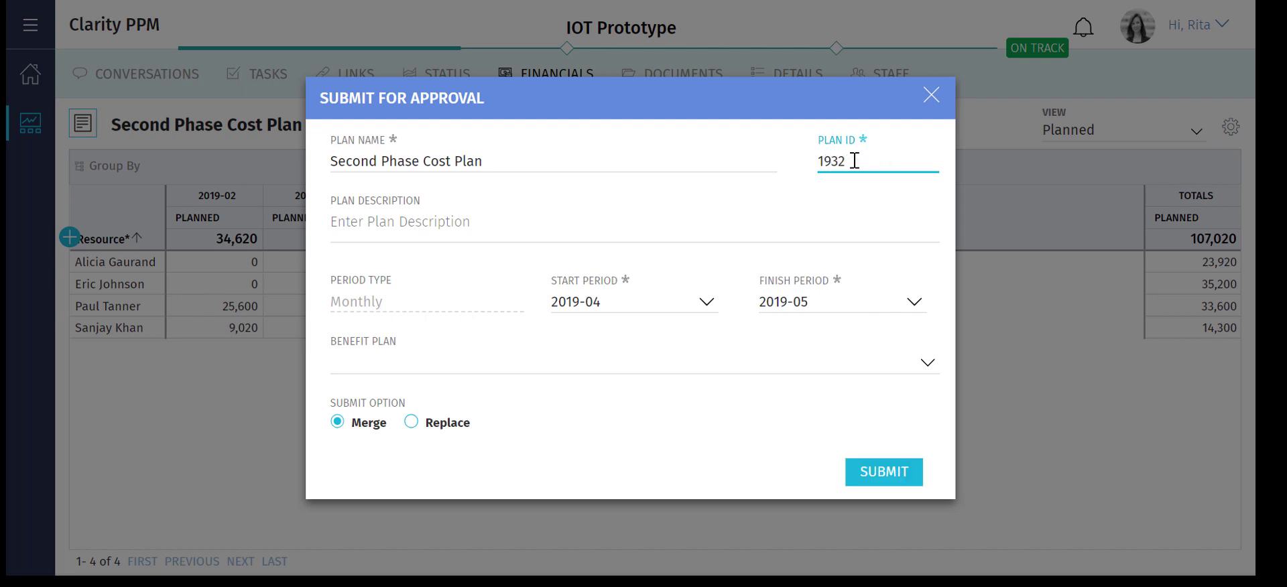
pyautogui.click(702, 445)
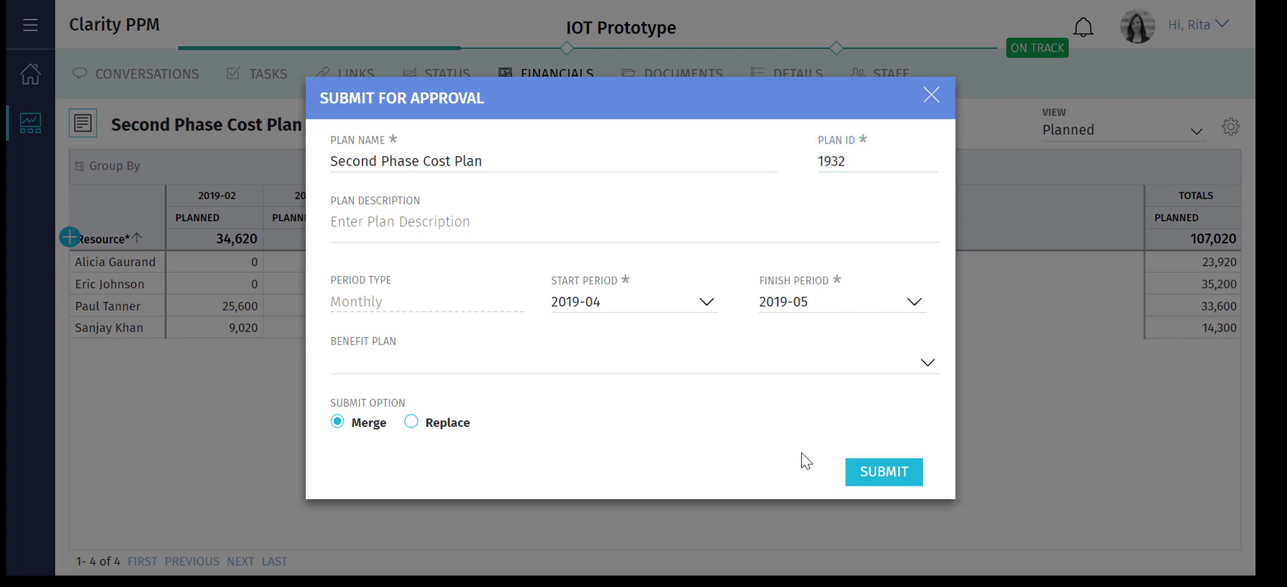
pyautogui.click(866, 474)
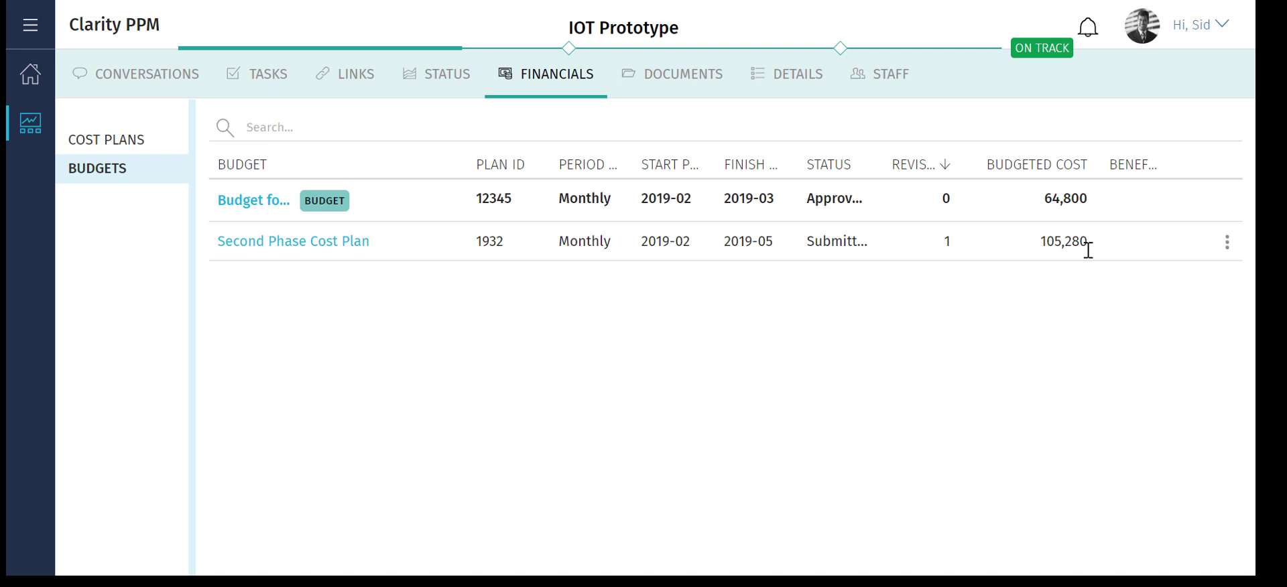
# Step: Approve the submitted Second Phase Cost Plan budget, then return to the home dashboard
pyautogui.click(1227, 242)
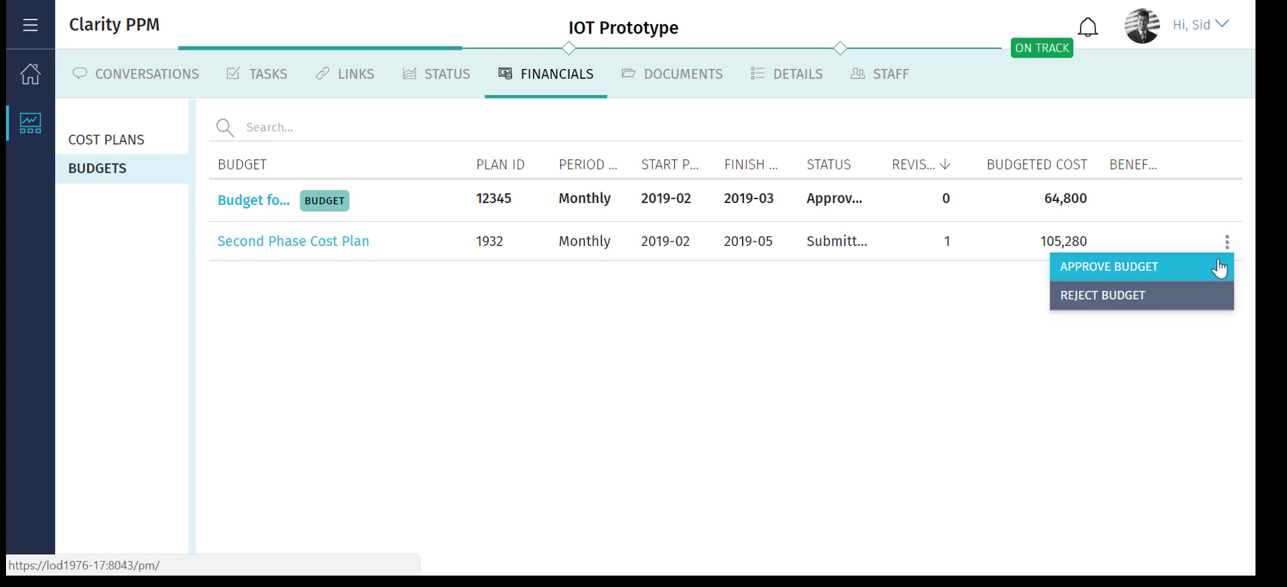
pyautogui.click(1219, 268)
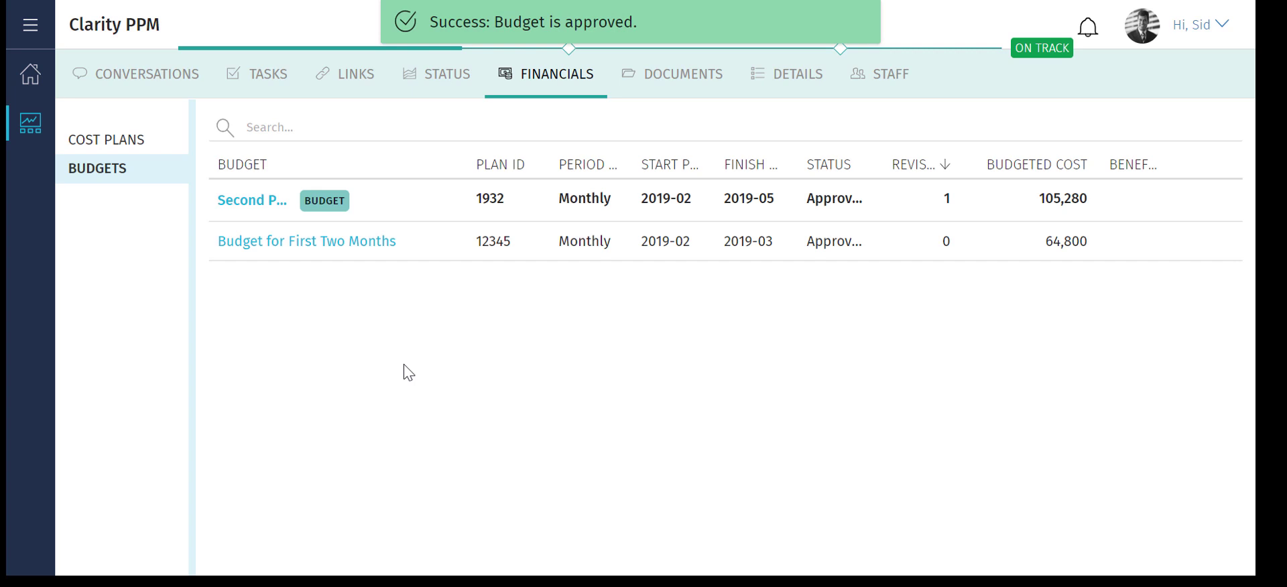
pyautogui.click(31, 74)
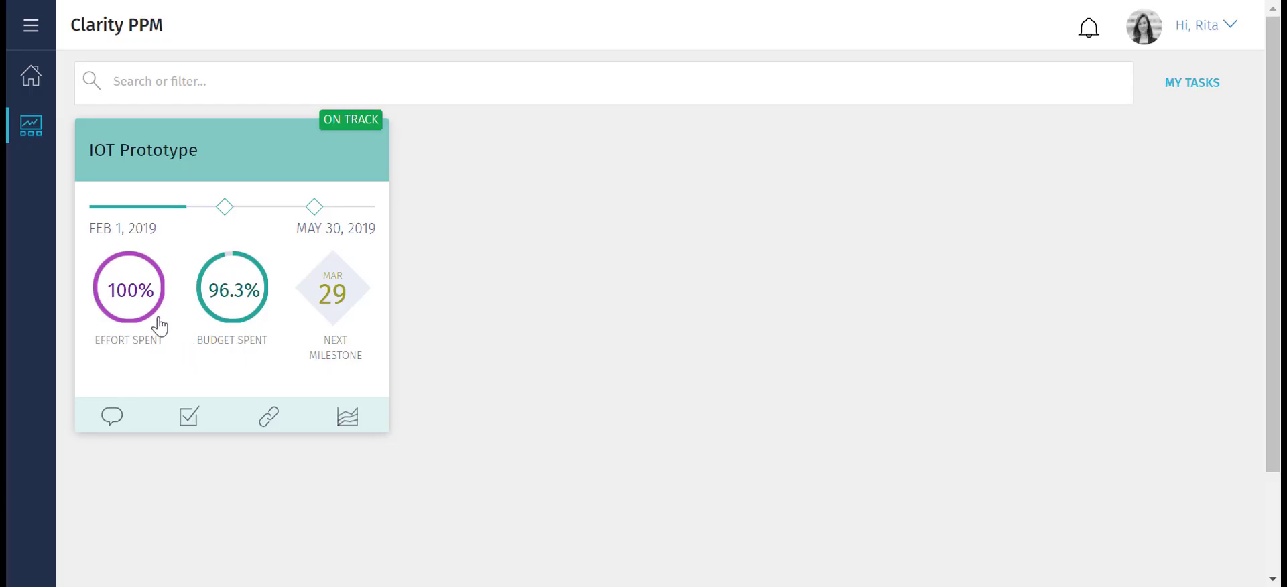
# Step: Open the IOT Prototype project's Financials and change how its cost plan figures are viewed
pyautogui.click(233, 321)
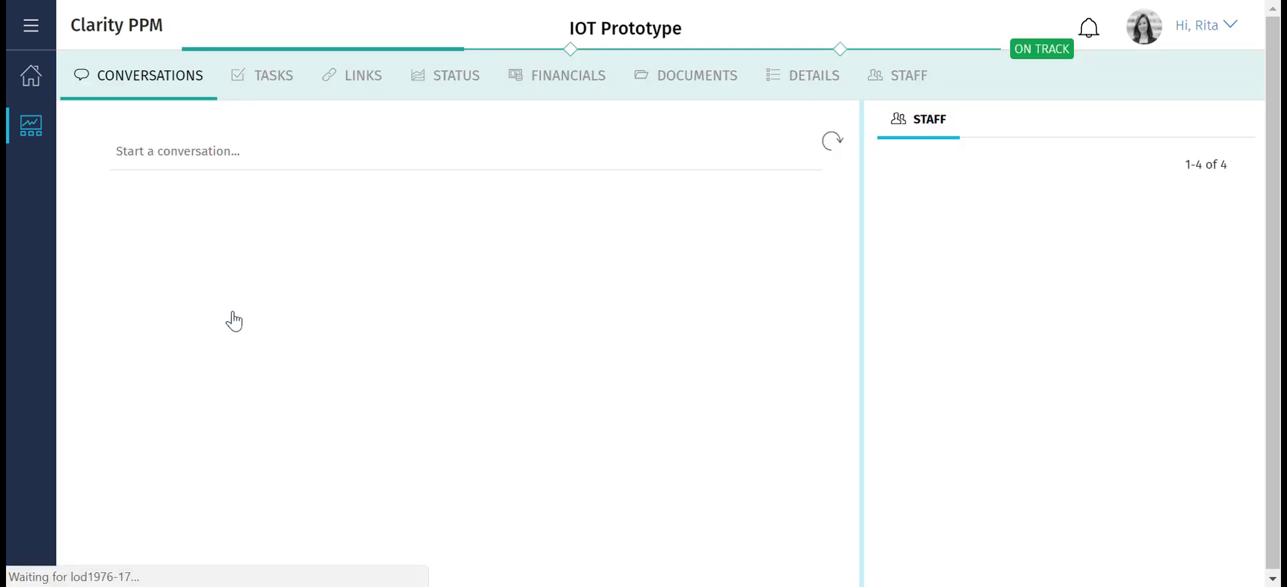
pyautogui.click(533, 92)
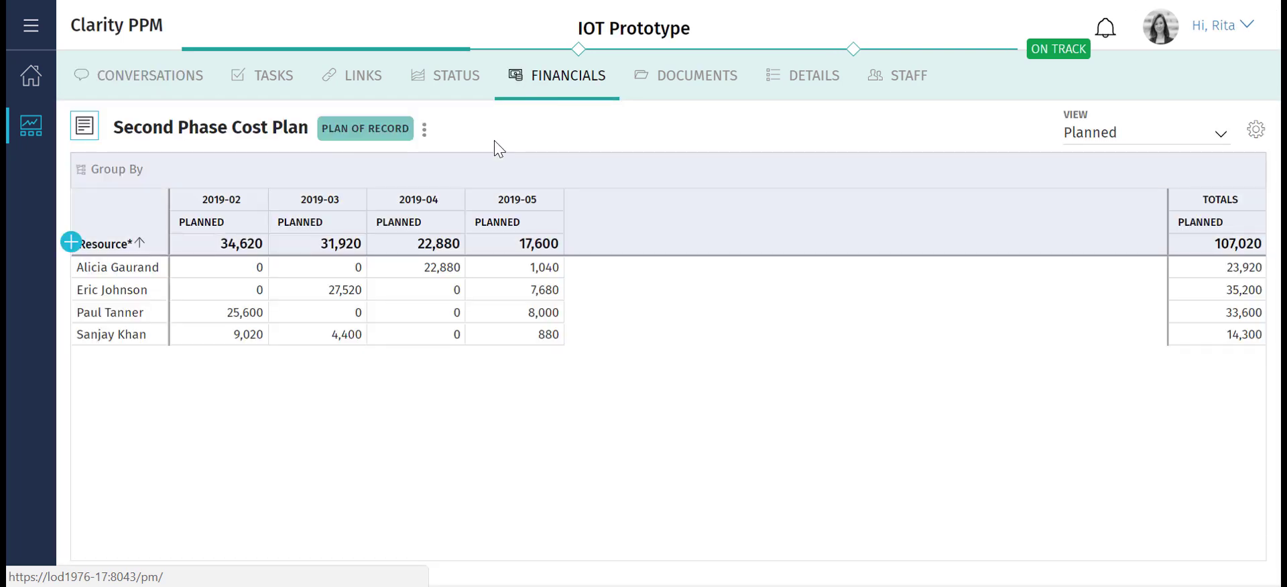
pyautogui.click(1134, 144)
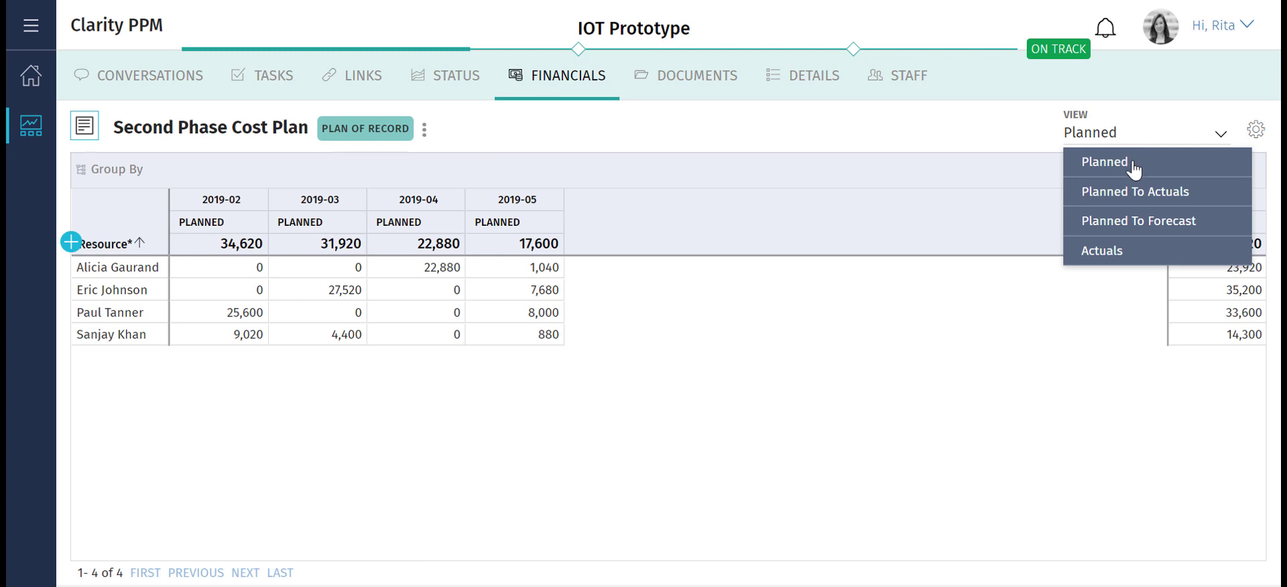
pyautogui.click(1135, 191)
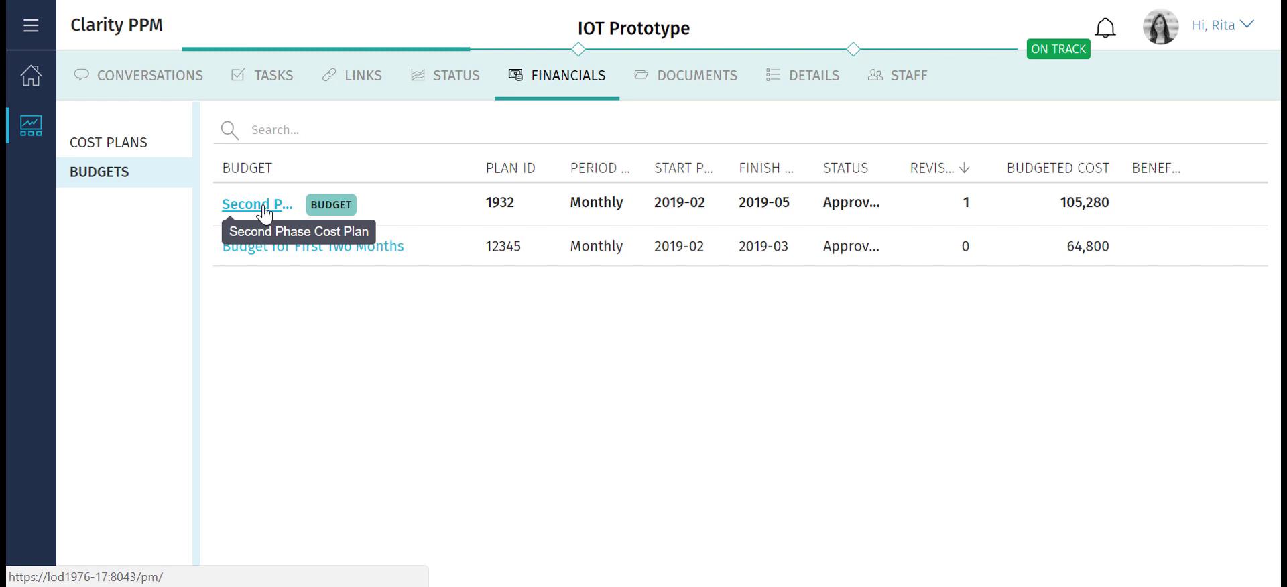
# Step: Check the Second Phase Cost Plan's Budget To Forecast view, then go back home
pyautogui.click(264, 208)
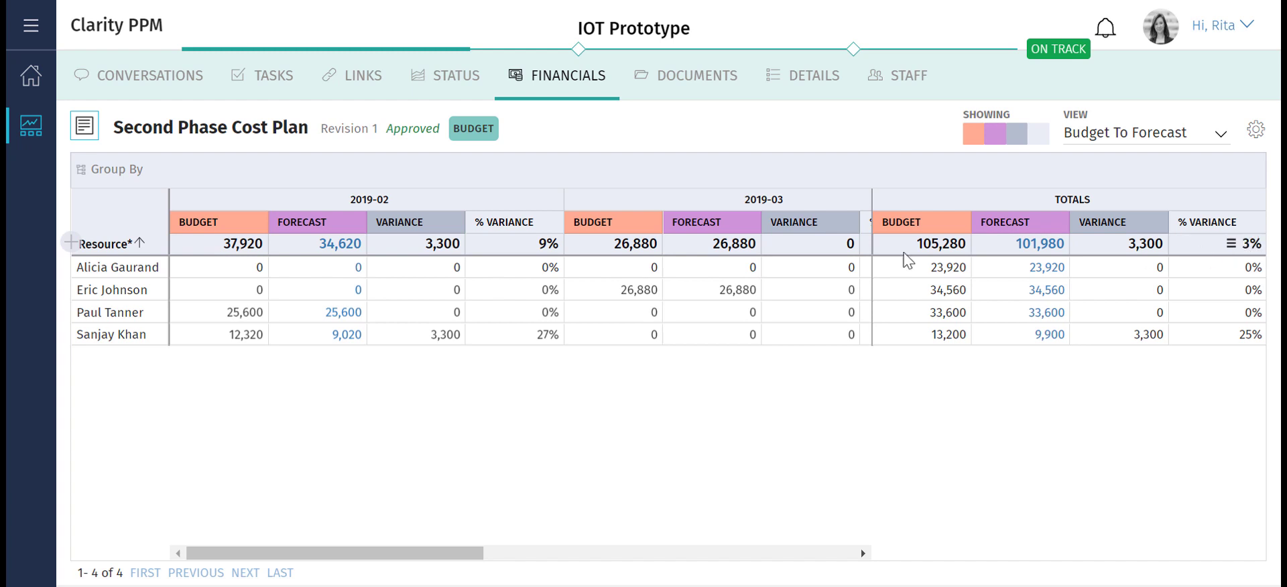
pyautogui.click(34, 89)
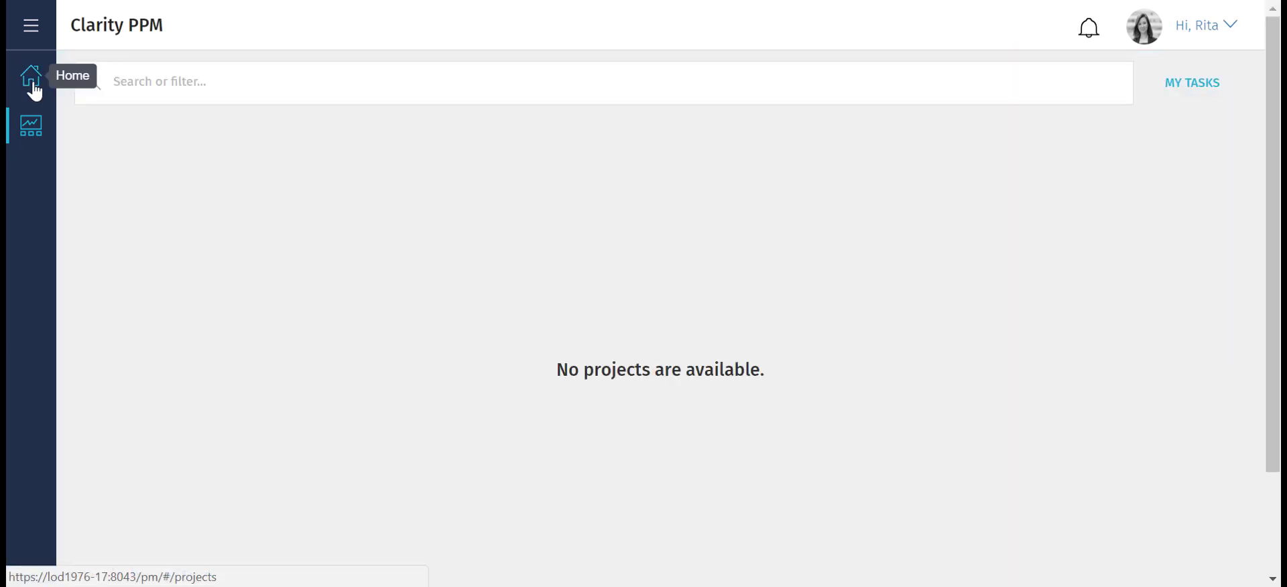